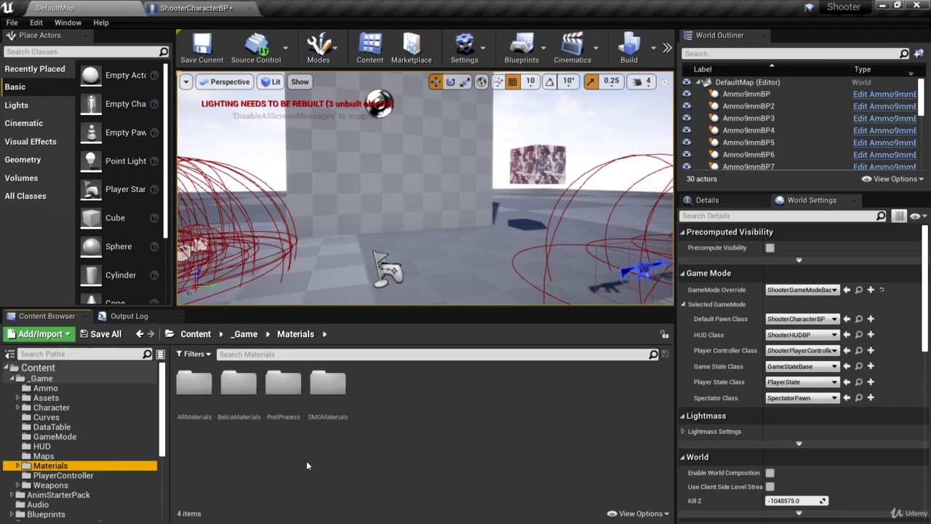
Step: Create a new folder named PistolMaterials inside the Materials folder
{"action": "left_click", "coordinate": [328, 385]}
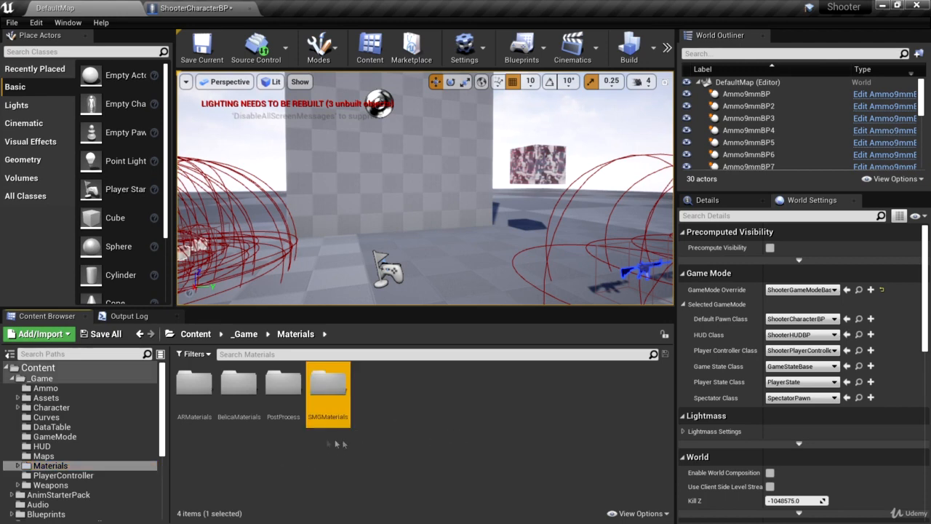
{"action": "left_click", "coordinate": [194, 386]}
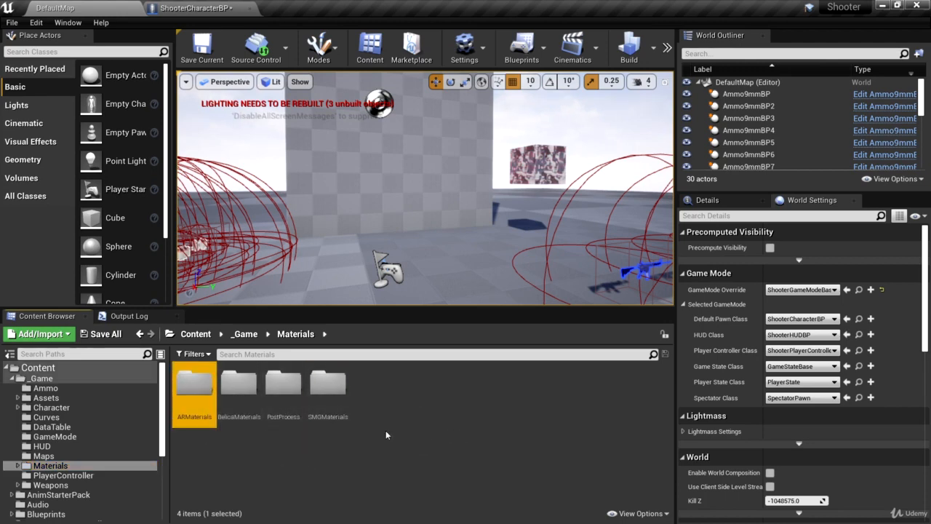
{"action": "right_click", "coordinate": [420, 396]}
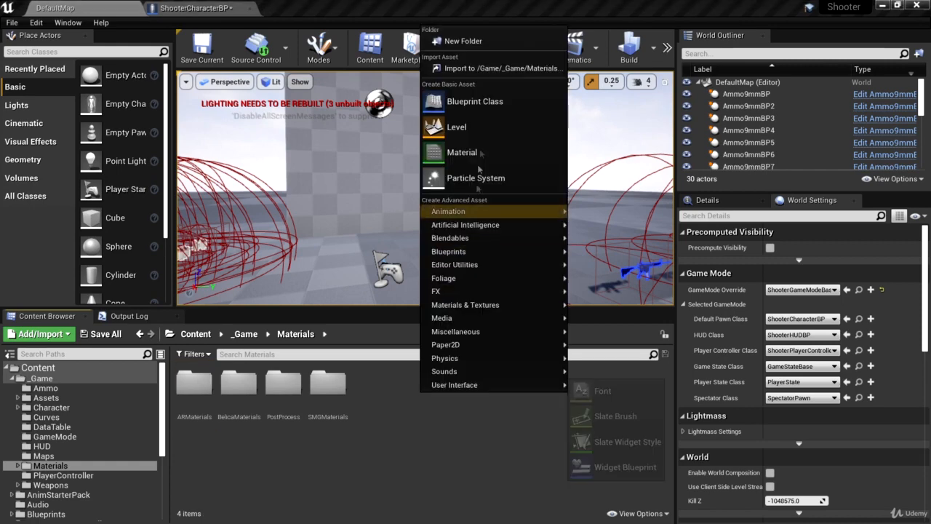
{"action": "left_click", "coordinate": [466, 44]}
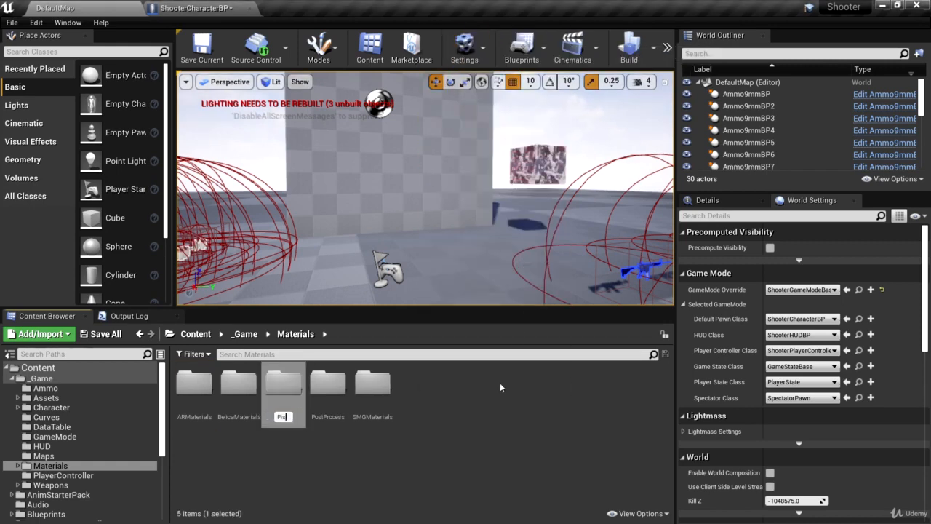
{"action": "type", "text": "PistolMaterials"}
{"action": "key", "text": "Return"}
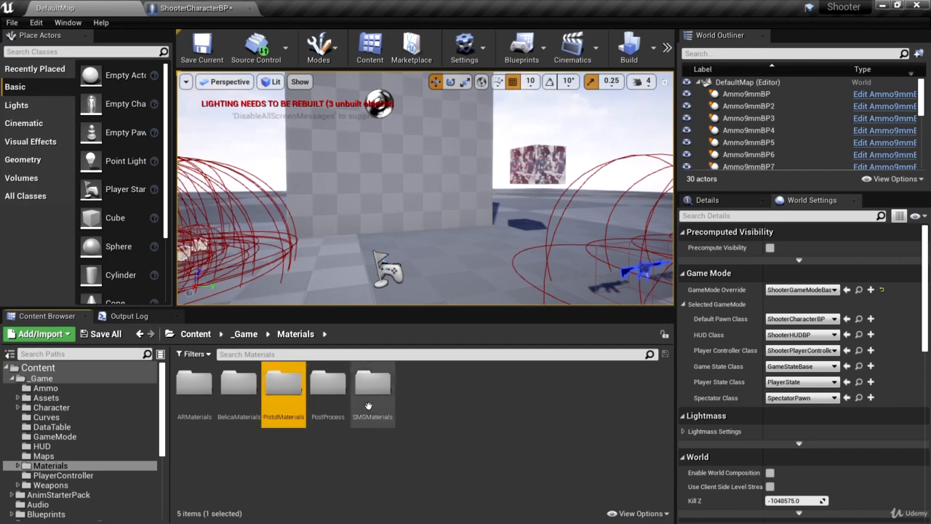
Step: Open F_Belica_Guns, F_SMG_Glow_Material, M_SMG_Mat and M_SMG_Mat_Inst from the SMGMaterials folder for reference
{"action": "double_click", "coordinate": [373, 383]}
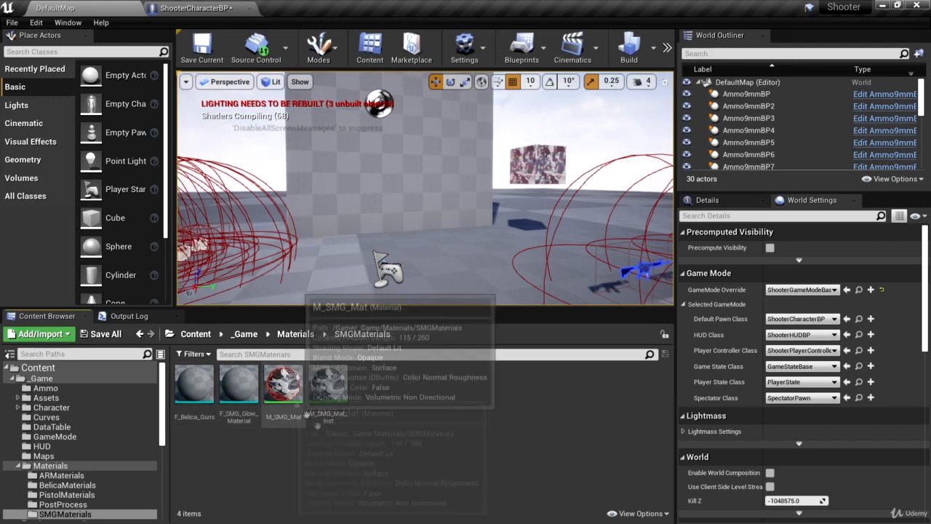
{"action": "double_click", "coordinate": [192, 385]}
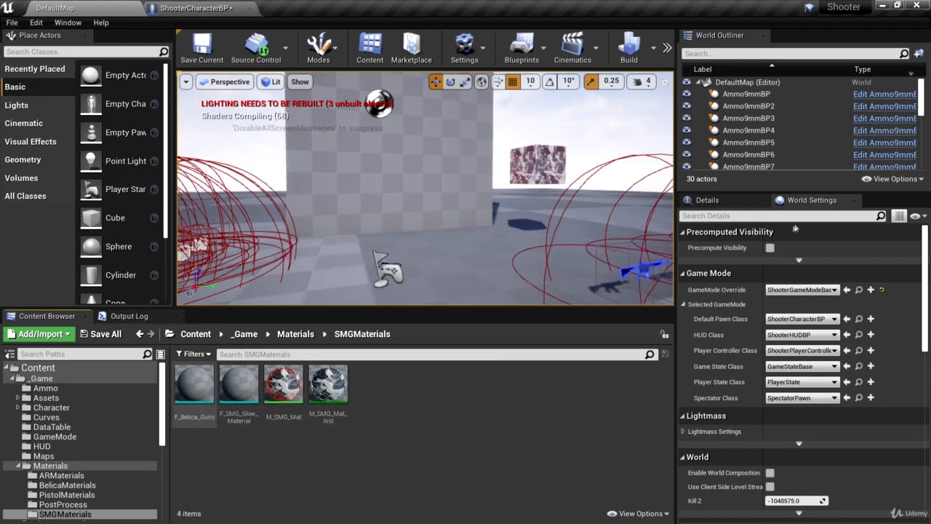
{"action": "double_click", "coordinate": [238, 377]}
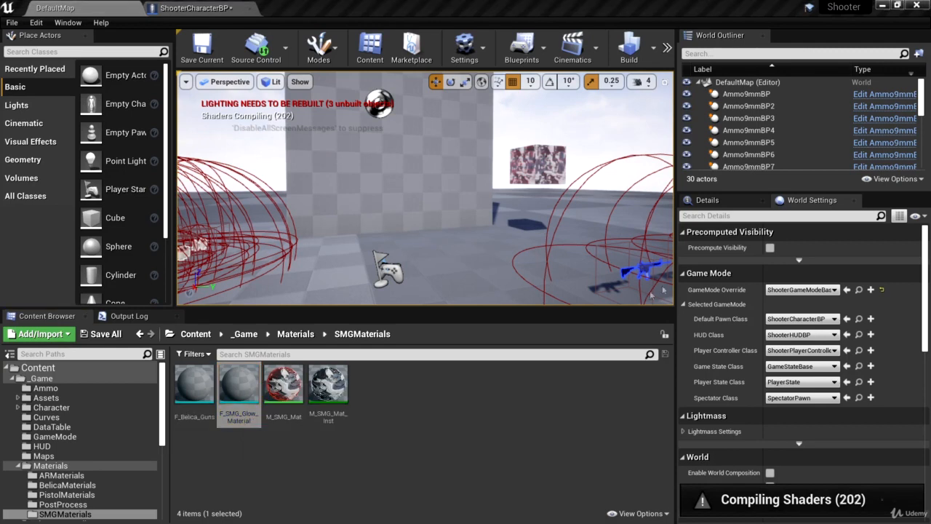
{"action": "double_click", "coordinate": [284, 383]}
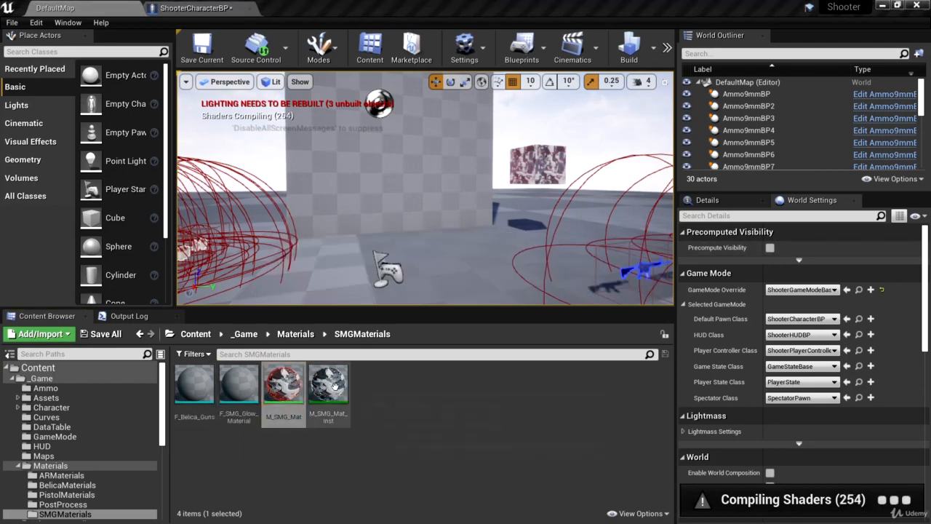
{"action": "double_click", "coordinate": [334, 386]}
Step: Create a new material named M_Pistol_Mat in the PistolMaterials folder
{"action": "scroll", "coordinate": [106, 445], "scroll_direction": "down", "scroll_amount": 3}
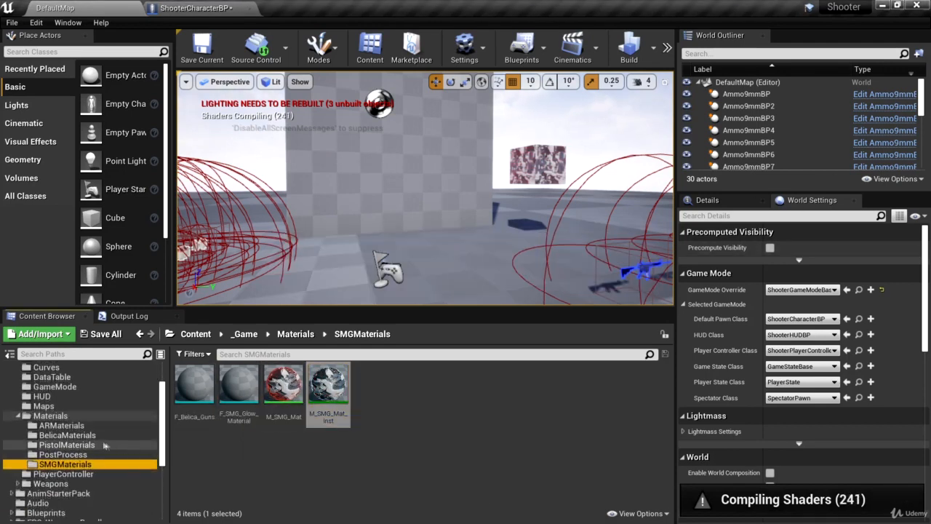
{"action": "left_click", "coordinate": [108, 444]}
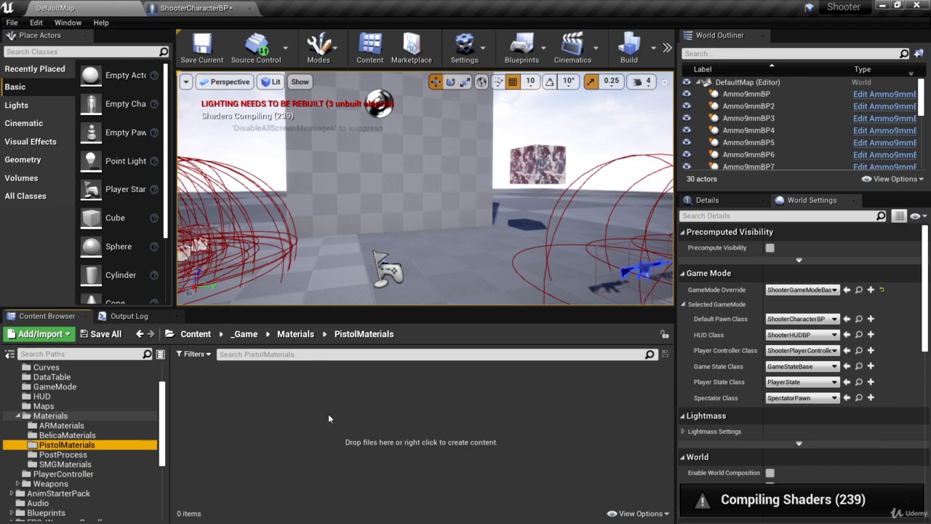
{"action": "left_click", "coordinate": [298, 412]}
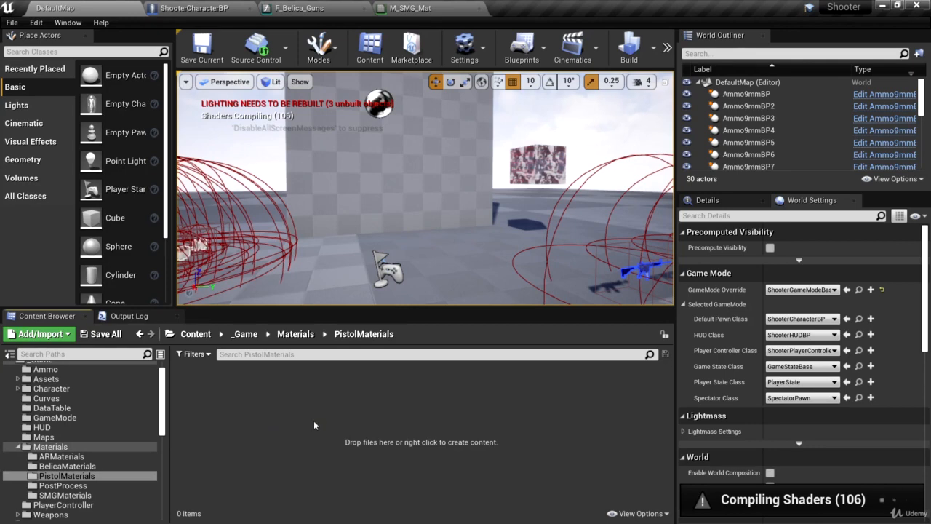
{"action": "right_click", "coordinate": [274, 403]}
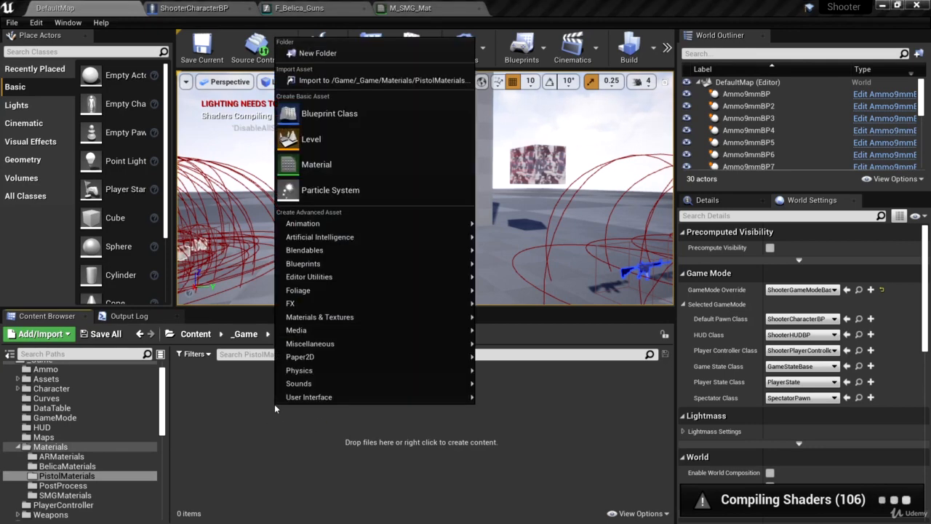
{"action": "left_click", "coordinate": [353, 165]}
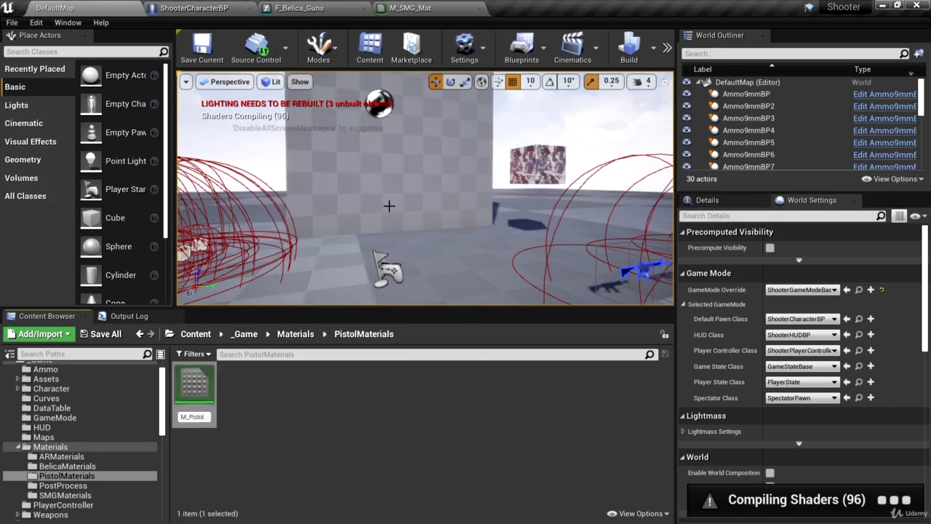
{"action": "type", "text": "M_Pistol_Mat"}
{"action": "key", "text": "Return"}
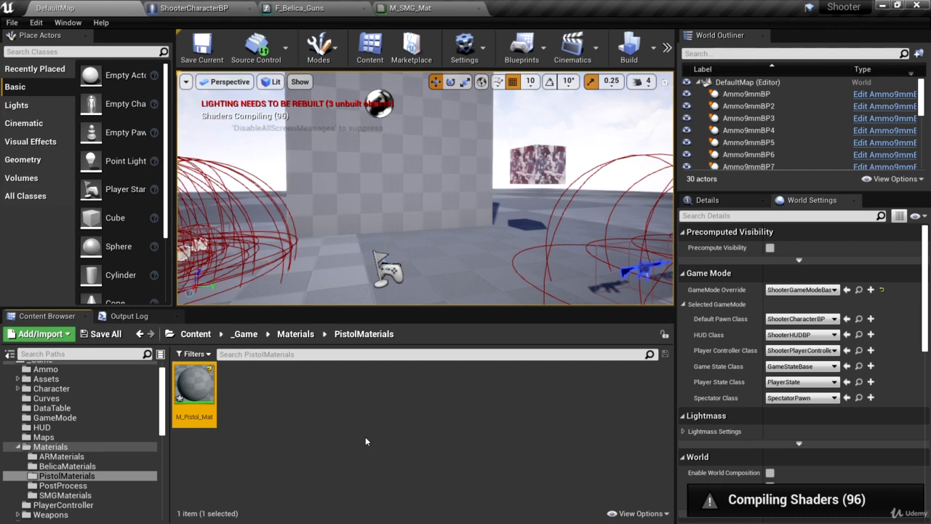
Step: Create a material function named F_Pistol_Glow_Material in the PistolMaterials folder
{"action": "right_click", "coordinate": [280, 397]}
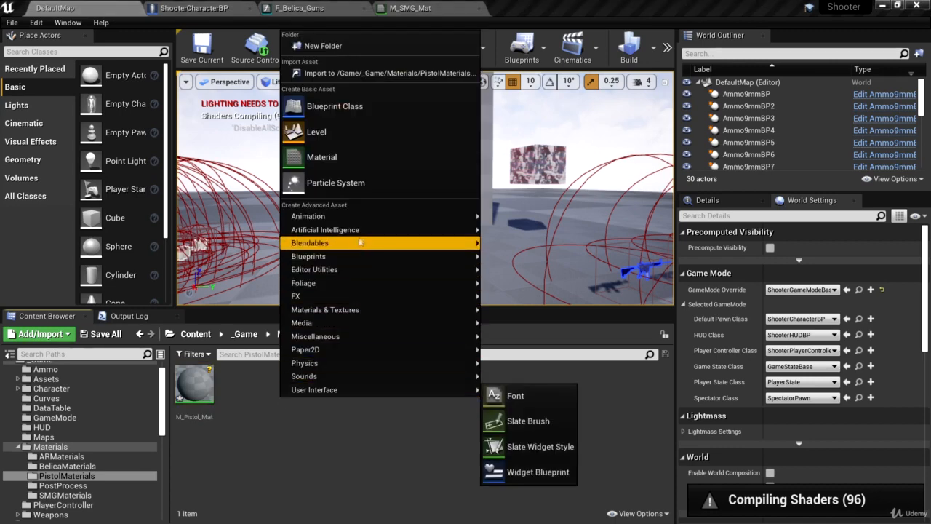
{"action": "mouse_move", "coordinate": [353, 310]}
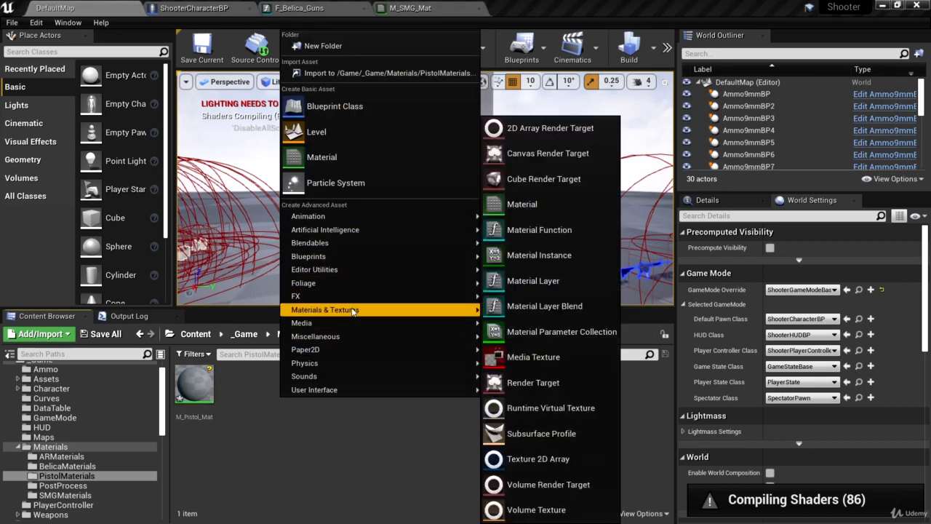
{"action": "left_click", "coordinate": [550, 230]}
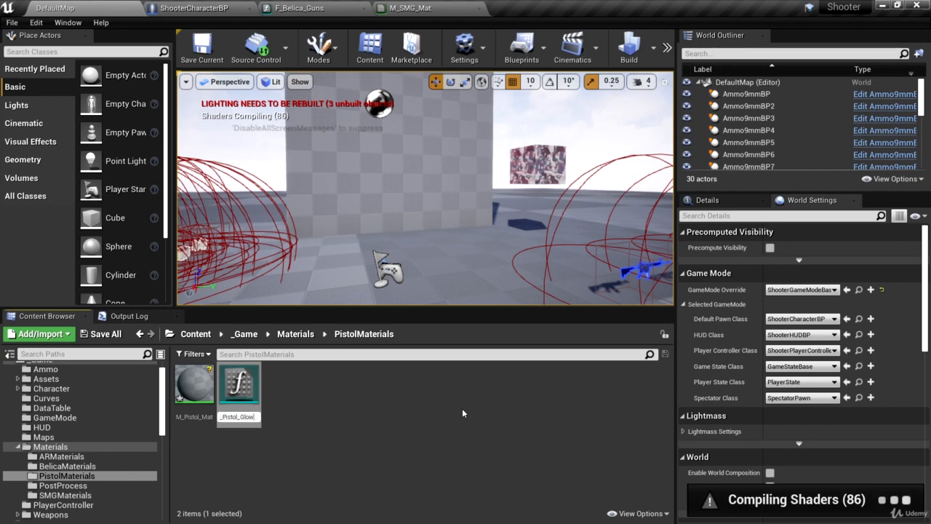
{"action": "key", "text": "Return"}
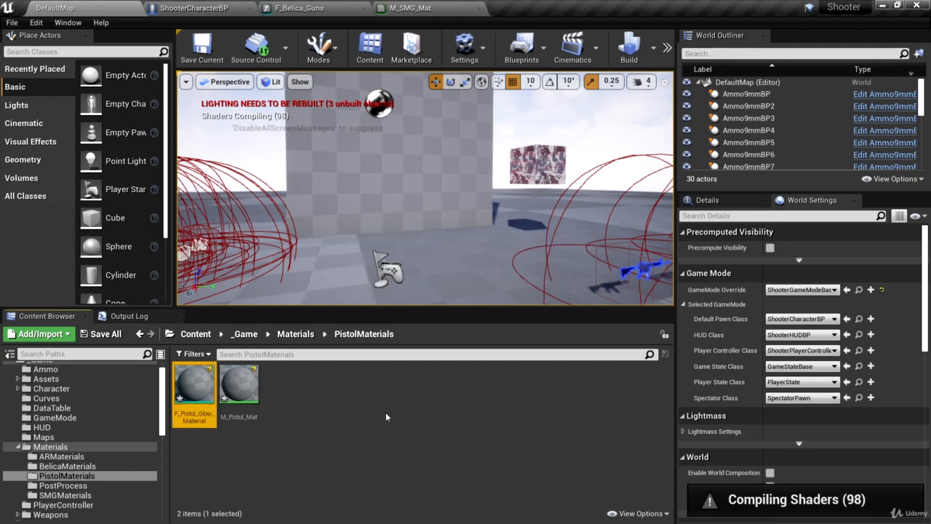
Step: Open M_Pistol_Mat and examine how M_SMG_Mat's graph blends its two material functions through the BlendMaterialAttributes node
{"action": "left_click", "coordinate": [240, 390]}
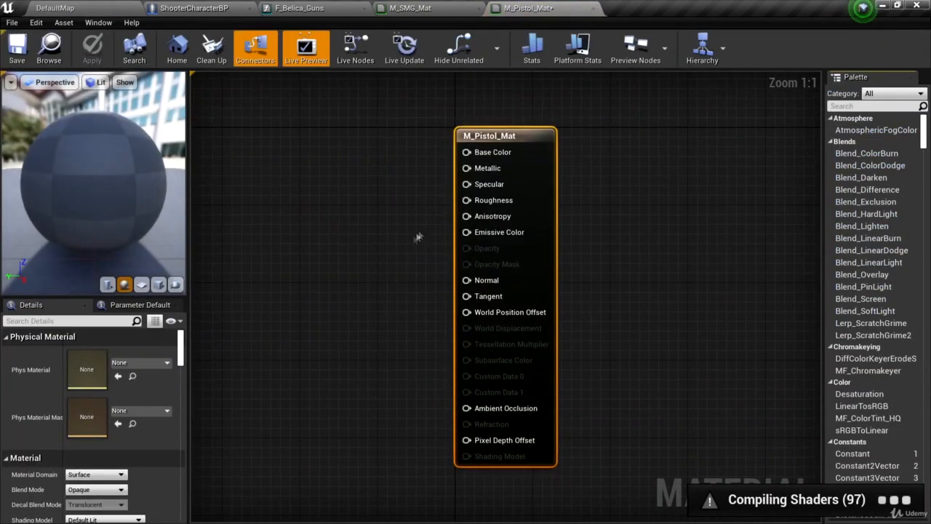
{"action": "left_click", "coordinate": [430, 11]}
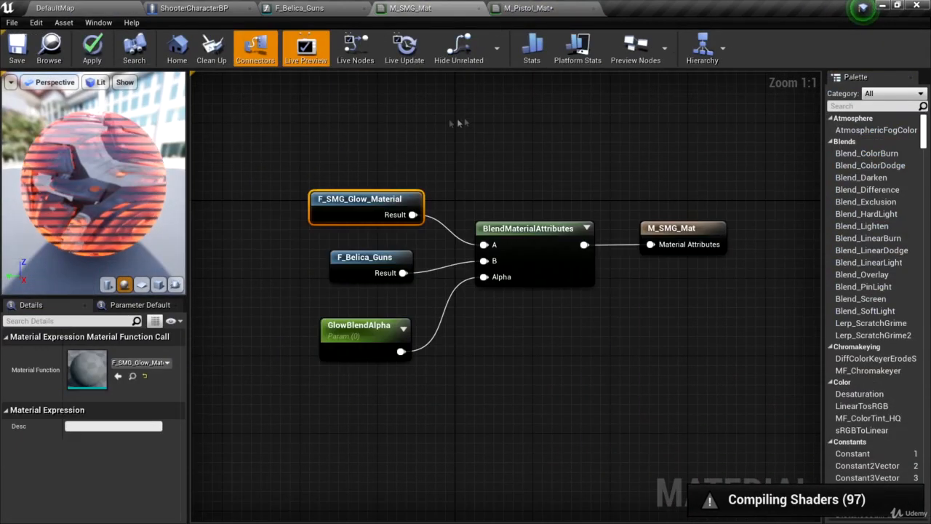
{"action": "left_click_drag", "start_coordinate": [319, 171], "coordinate": [598, 391]}
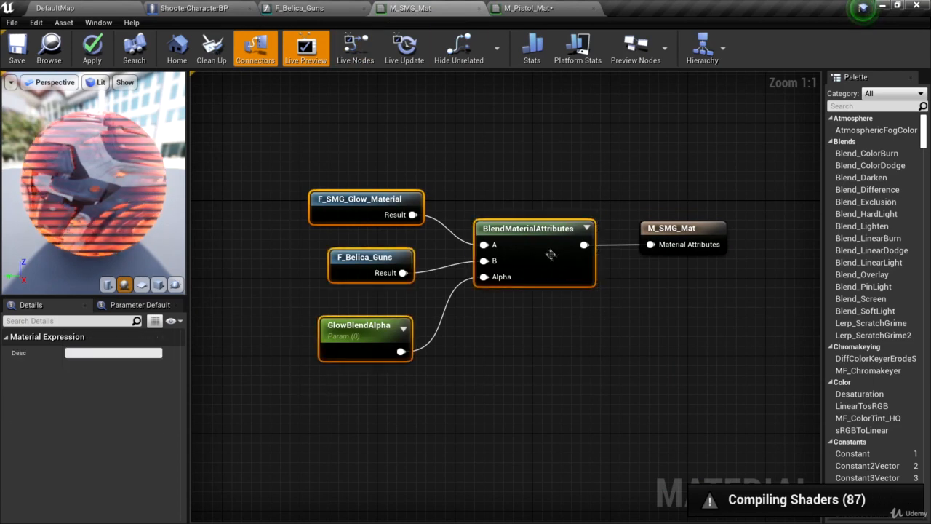
{"action": "left_click", "coordinate": [545, 252]}
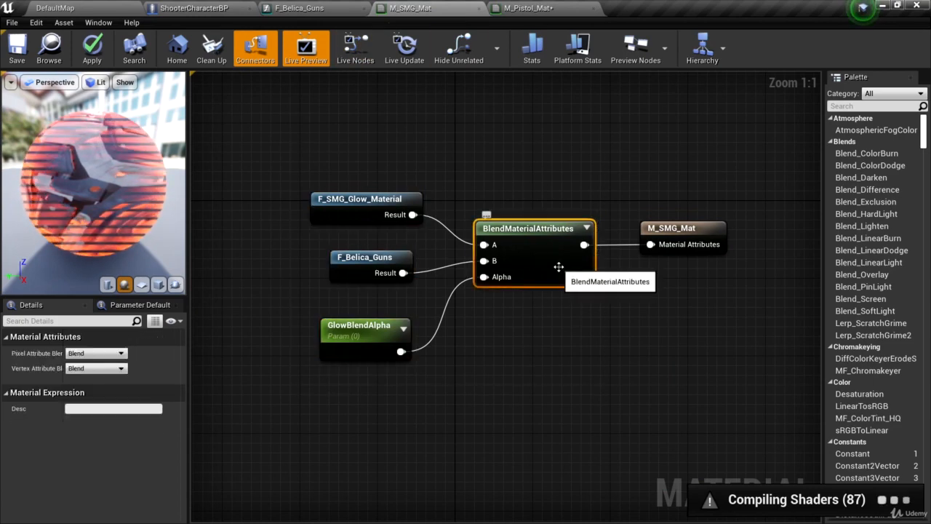
Step: Add a BlendMaterialAttributes node to the M_Pistol_Mat graph
{"action": "left_click", "coordinate": [527, 8]}
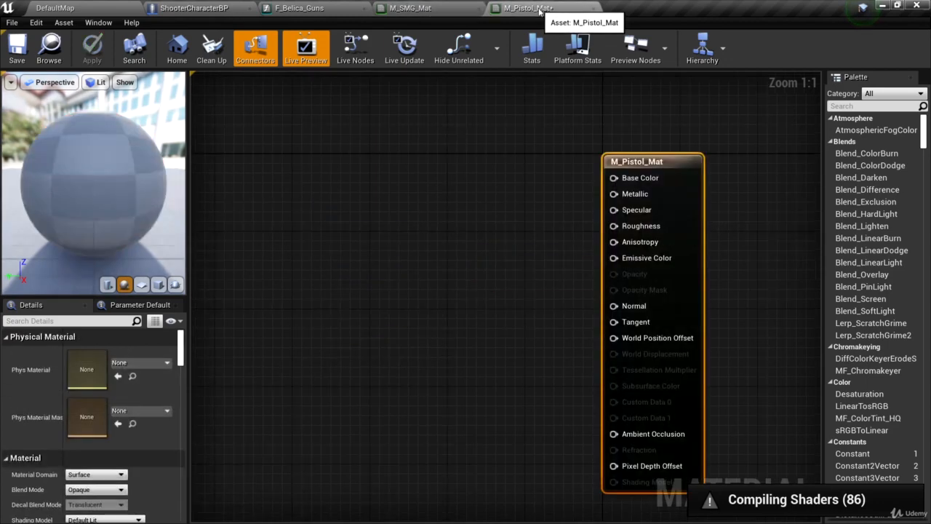
{"action": "right_click", "coordinate": [397, 232]}
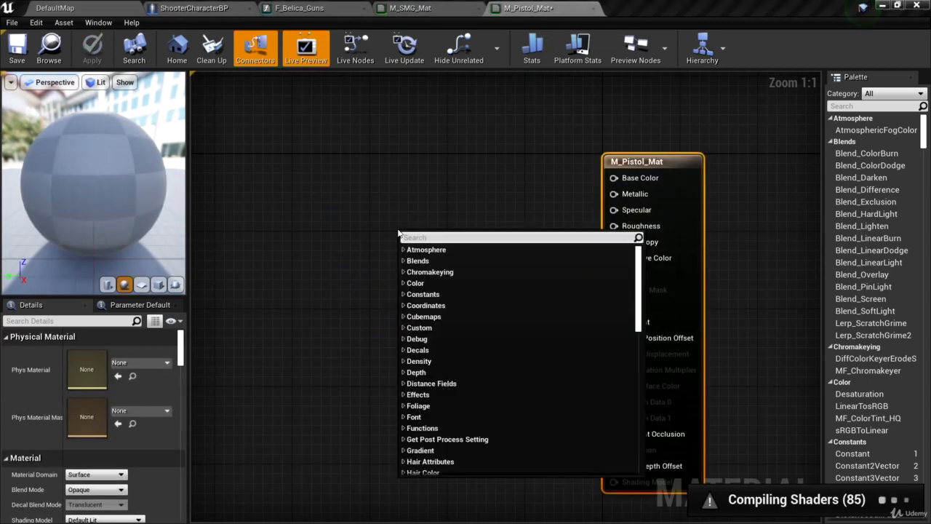
{"action": "type", "text": "ble"}
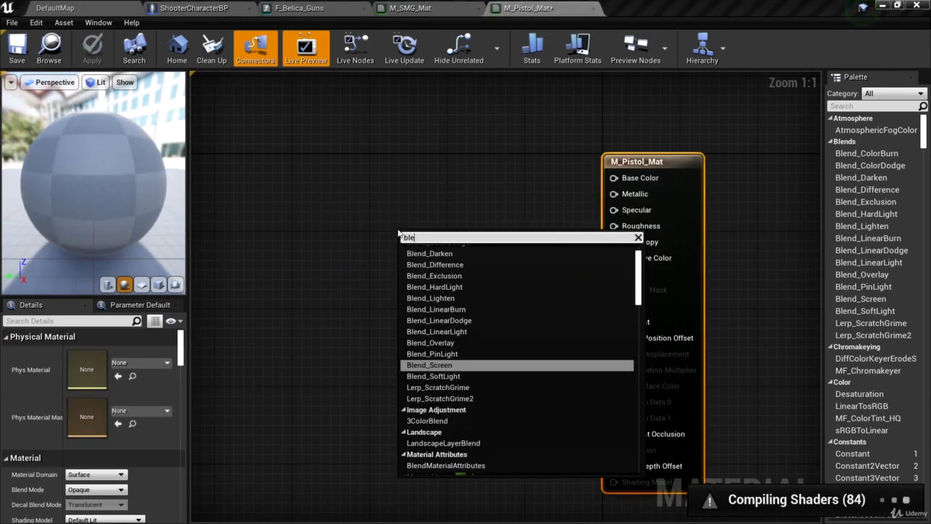
{"action": "type", "text": "nd material att"}
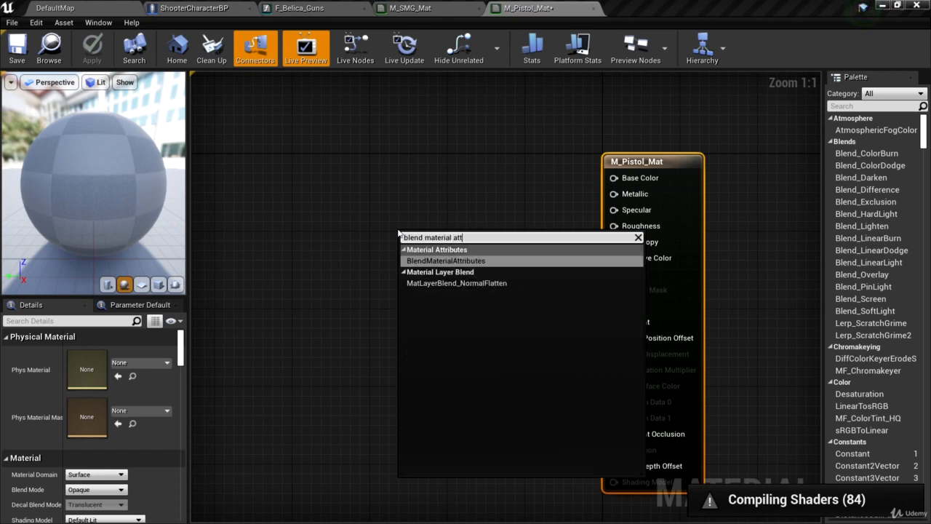
{"action": "left_click", "coordinate": [476, 260]}
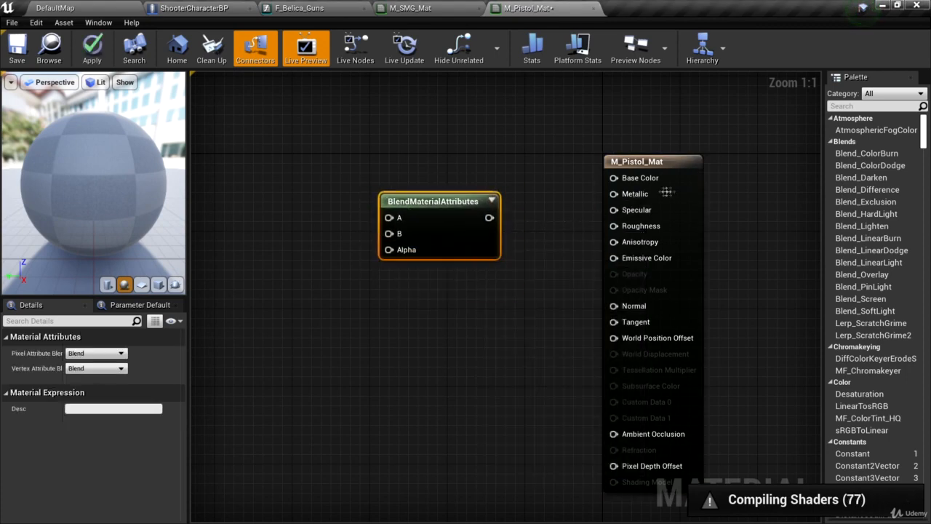
Step: Enable Use Material Attributes on the M_Pistol_Mat result node
{"action": "left_click", "coordinate": [672, 169]}
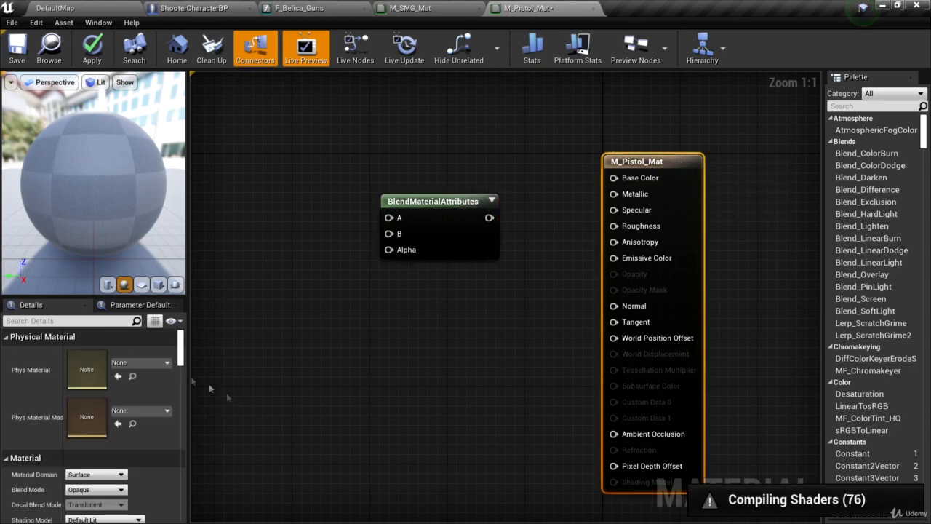
{"action": "left_click", "coordinate": [90, 321]}
{"action": "type", "text": "attri"}
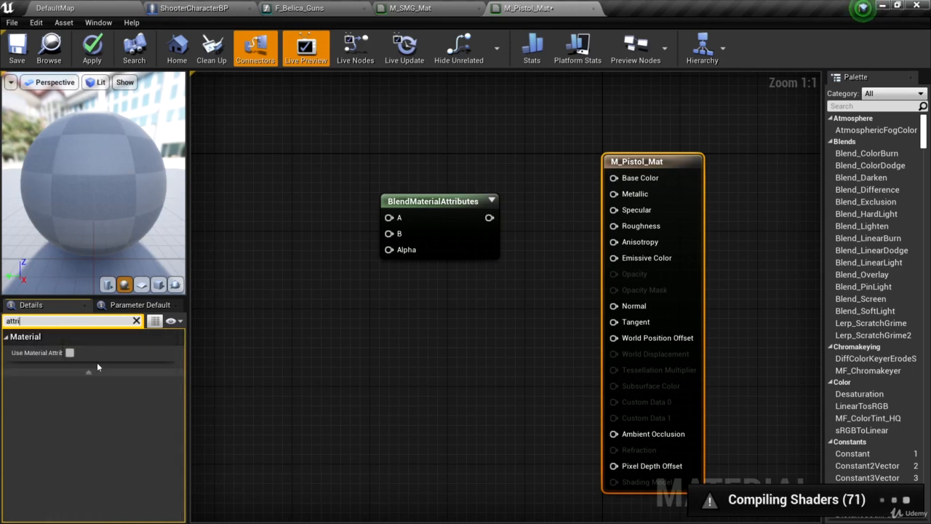
{"action": "left_click", "coordinate": [70, 352]}
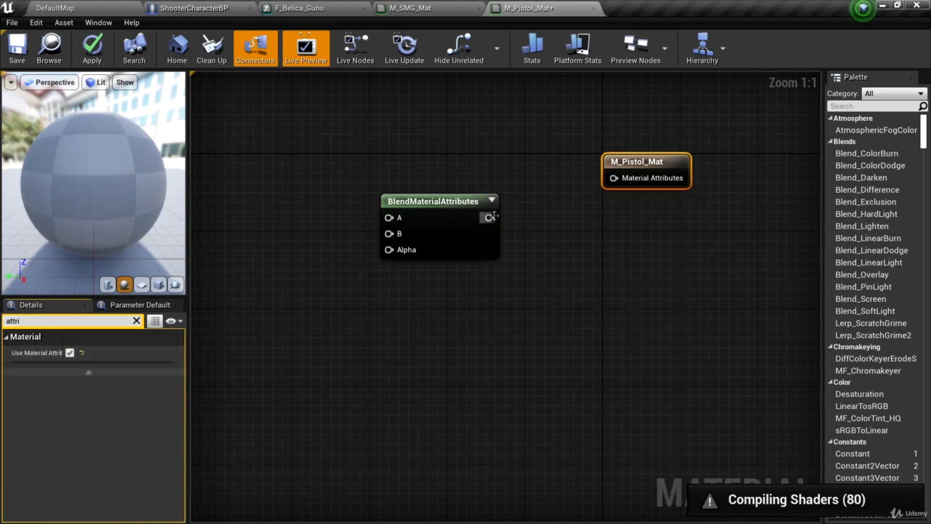
Step: Connect the BlendMaterialAttributes output to M_Pistol_Mat's Material Attributes input and return to the DefaultMap level
{"action": "left_click_drag", "start_coordinate": [489, 216], "coordinate": [640, 205]}
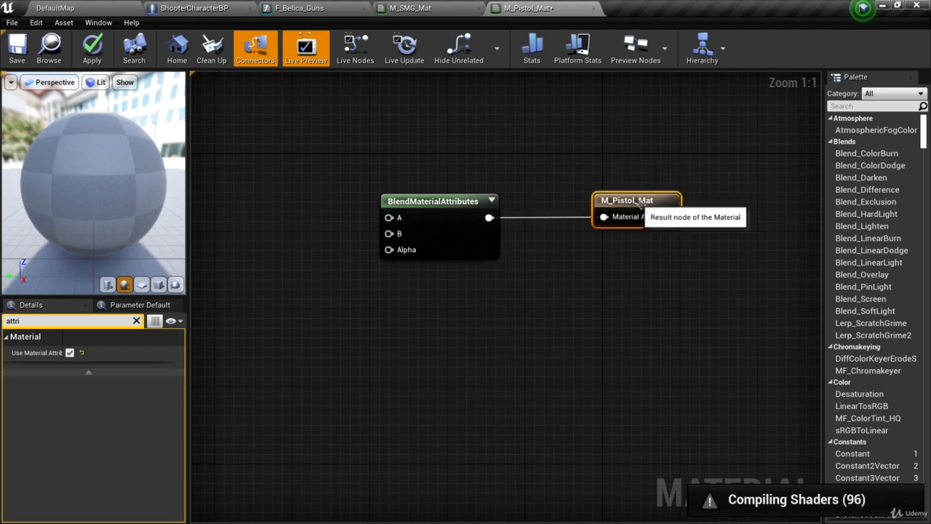
{"action": "right_click_drag", "start_coordinate": [479, 167], "coordinate": [577, 192]}
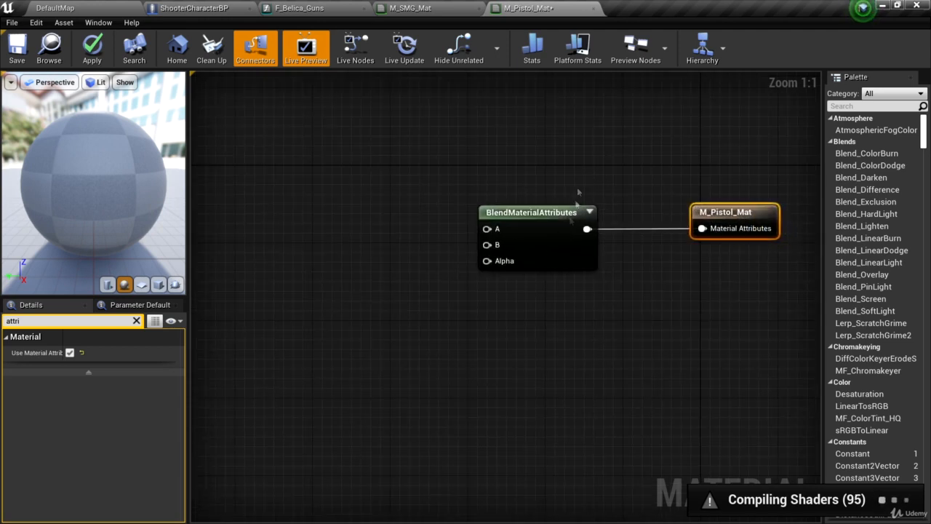
{"action": "left_click_drag", "start_coordinate": [337, 180], "coordinate": [466, 231]}
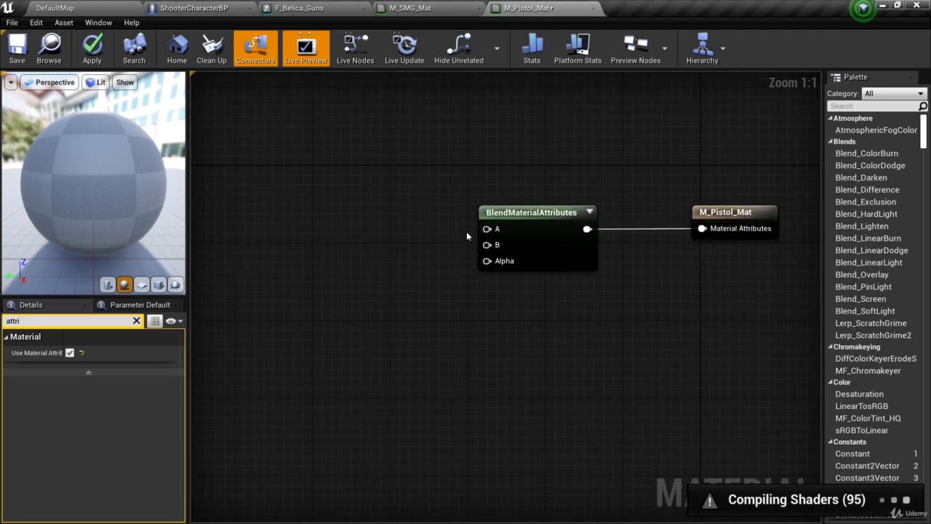
{"action": "left_click", "coordinate": [72, 8]}
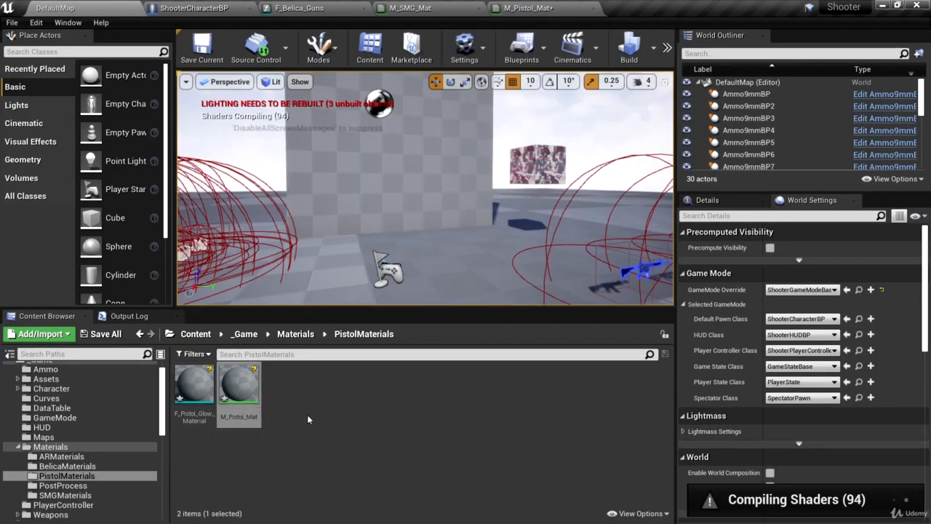
Step: Add the F_Pistol_Glow_Material function and the F_Belica_Guns function from the SMGMaterials folder as nodes in the M_Pistol_Mat graph
{"action": "left_click", "coordinate": [210, 411]}
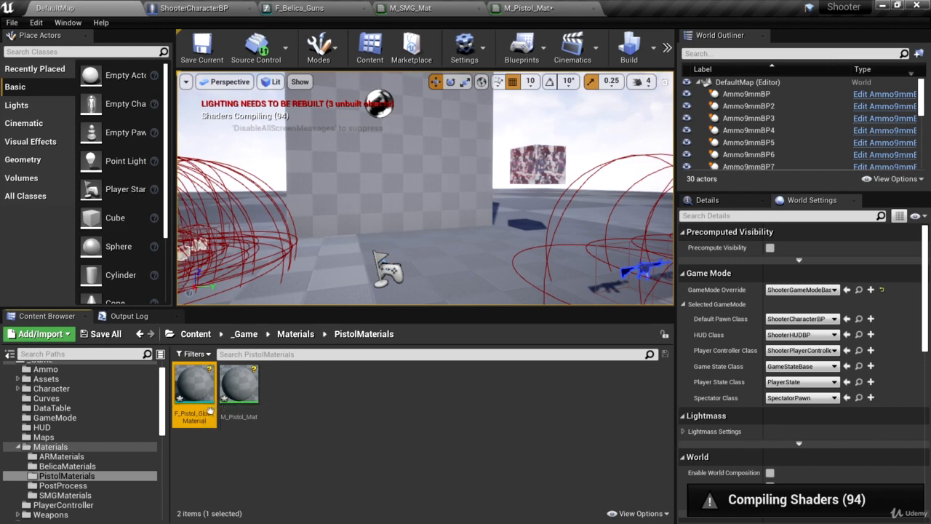
{"action": "left_click_drag", "start_coordinate": [210, 412], "coordinate": [322, 263]}
{"action": "left_click", "coordinate": [97, 9]}
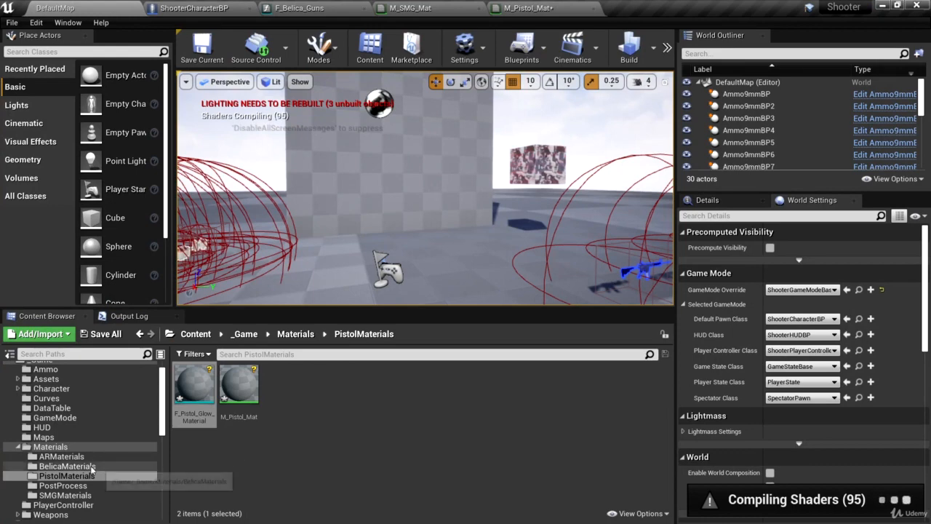
{"action": "left_click", "coordinate": [87, 495]}
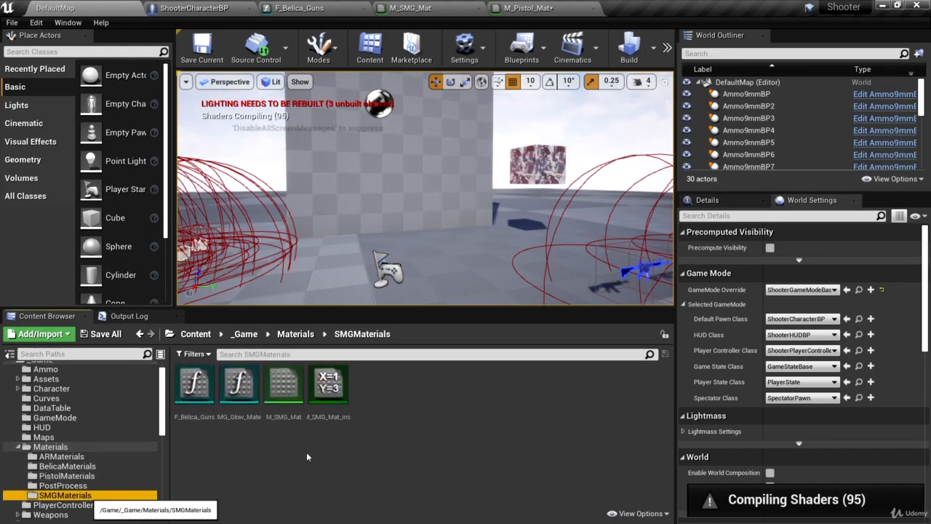
{"action": "left_click_drag", "start_coordinate": [194, 383], "coordinate": [322, 184]}
{"action": "left_click", "coordinate": [378, 275]}
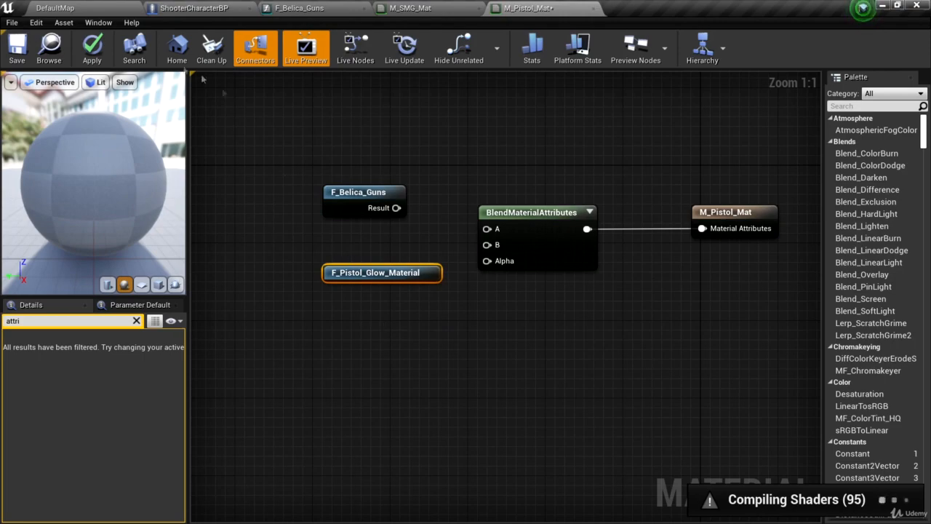
Step: Open F_Pistol_Glow_Material from the PistolMaterials folder, add a MakeMaterialAttributes node and connect its output to Output Result
{"action": "left_click", "coordinate": [93, 9]}
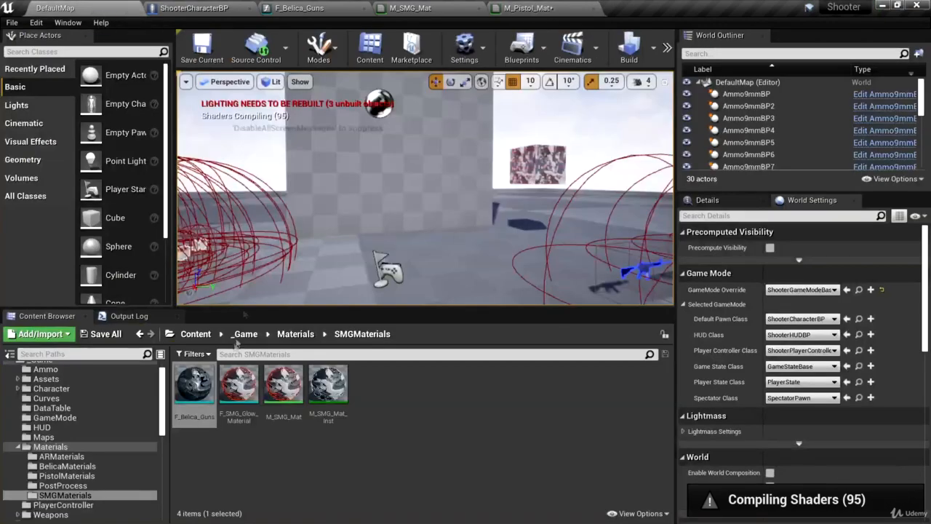
{"action": "left_click", "coordinate": [67, 476]}
{"action": "double_click", "coordinate": [193, 386]}
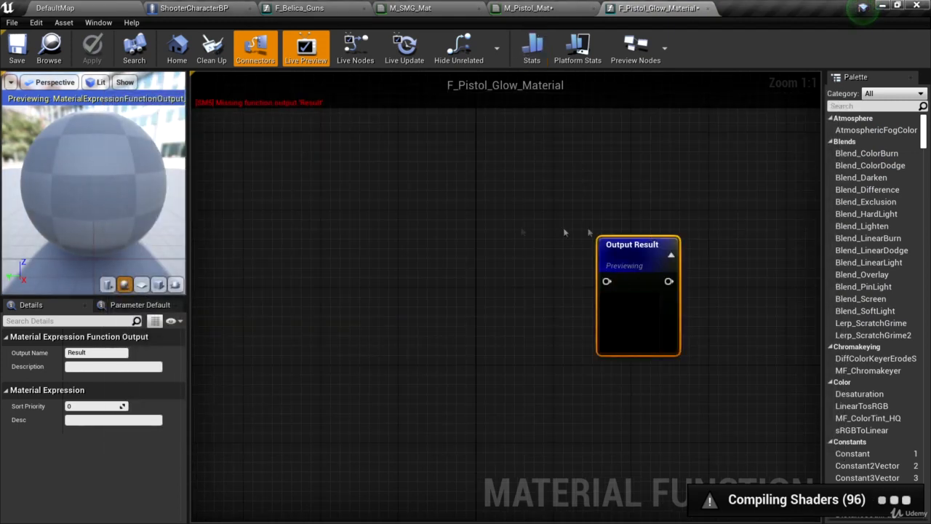
{"action": "right_click", "coordinate": [374, 236]}
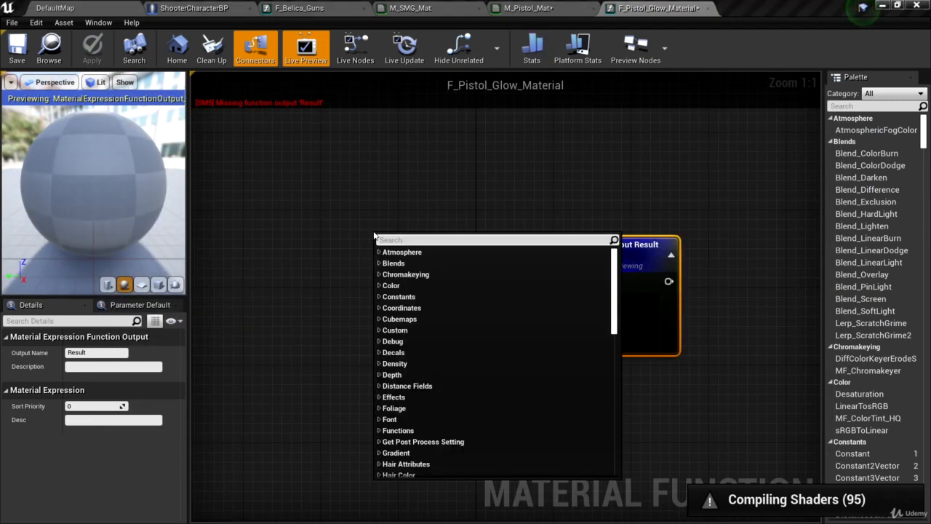
{"action": "type", "text": "make "}
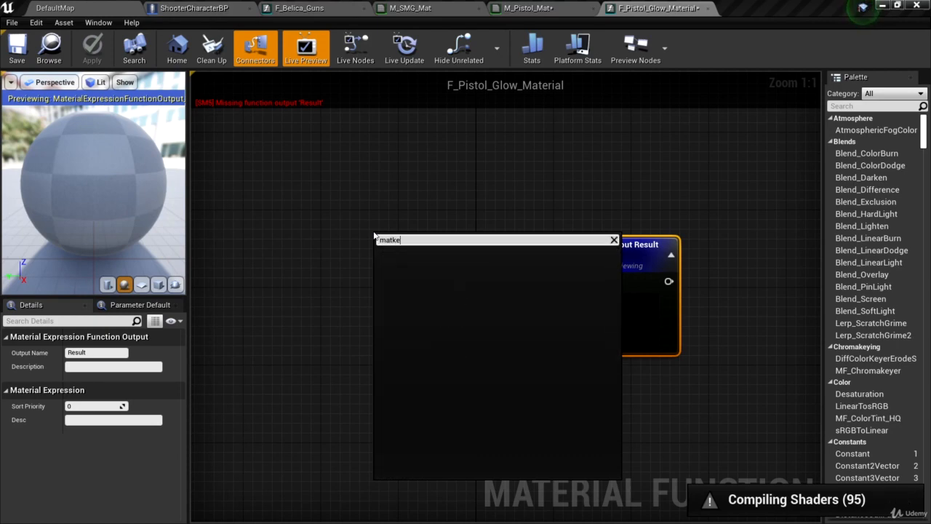
{"action": "type", "text": "materiall"}
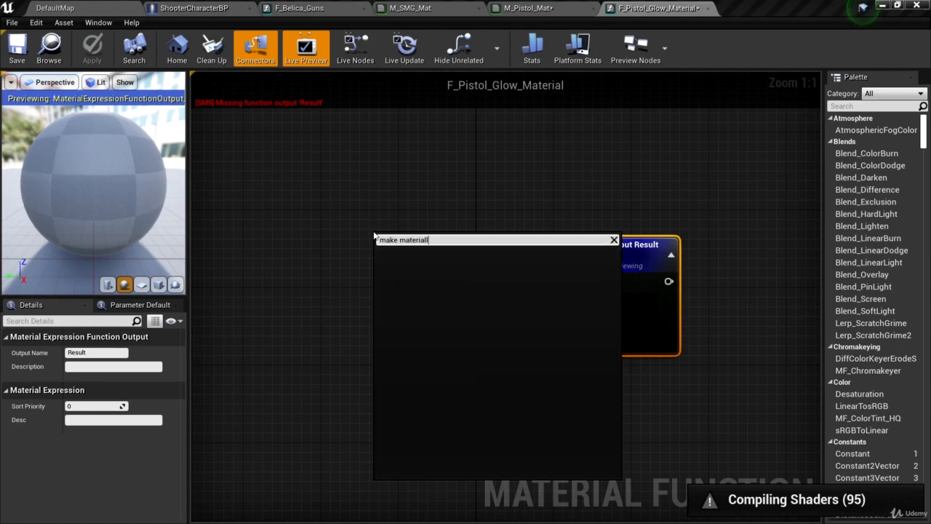
{"action": "key", "text": "BackSpace"}
{"action": "left_click", "coordinate": [402, 264]}
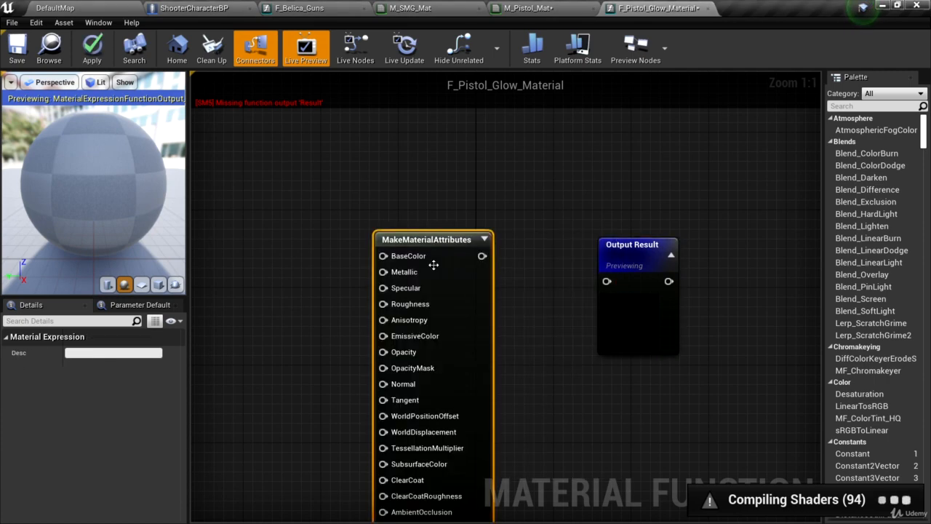
{"action": "left_click_drag", "start_coordinate": [481, 257], "coordinate": [608, 281]}
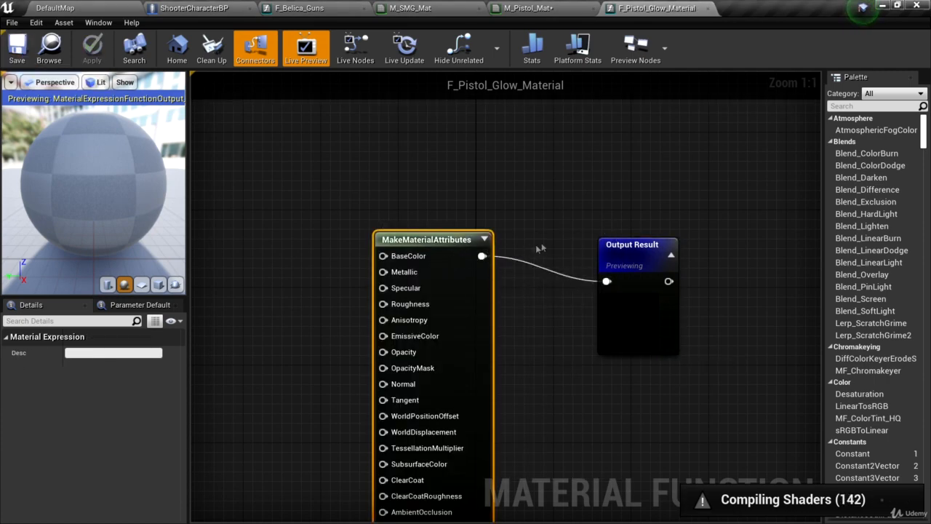
Step: Following M_SMG_Mat's wiring, connect F_Pistol_Glow_Material to A and F_Belica_Guns to B of M_Pistol_Mat's BlendMaterialAttributes node, with the glow function placed above
{"action": "left_click", "coordinate": [530, 8]}
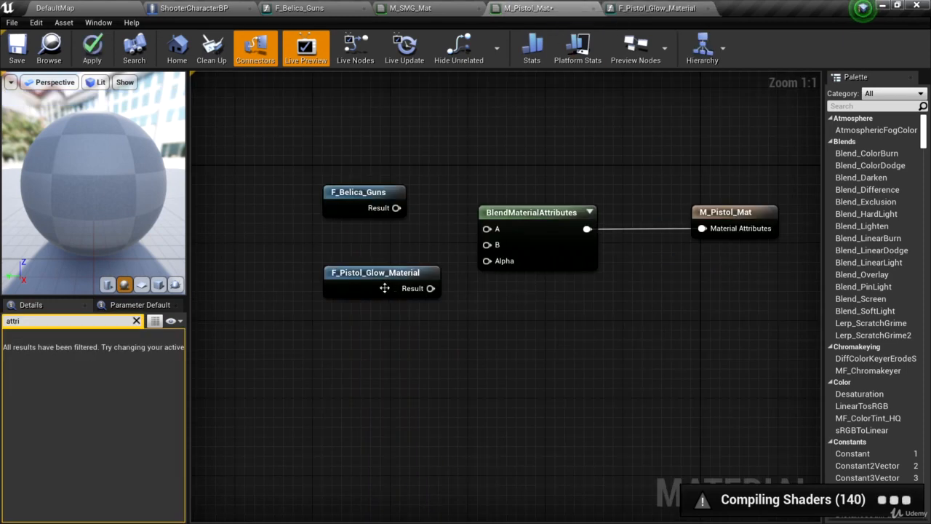
{"action": "left_click_drag", "start_coordinate": [384, 288], "coordinate": [364, 266]}
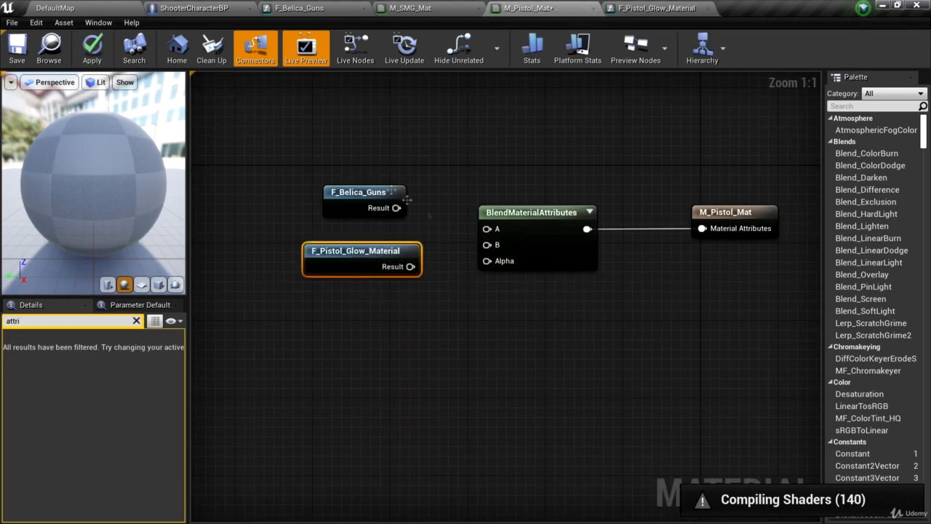
{"action": "left_click", "coordinate": [429, 9]}
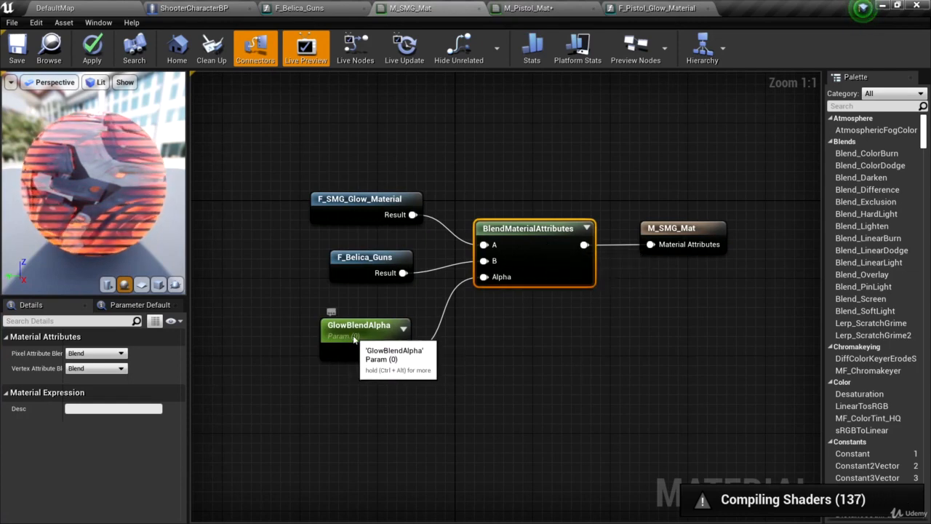
{"action": "left_click", "coordinate": [362, 343]}
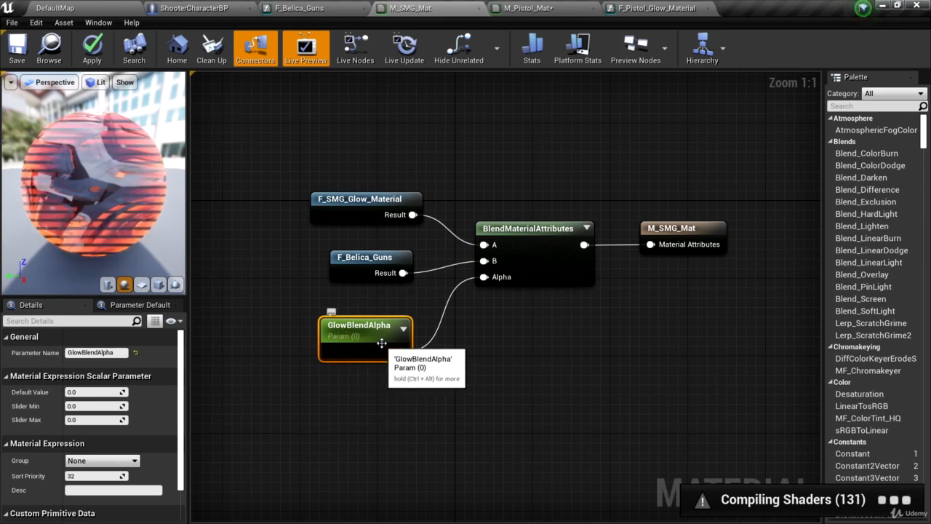
{"action": "left_click", "coordinate": [522, 8]}
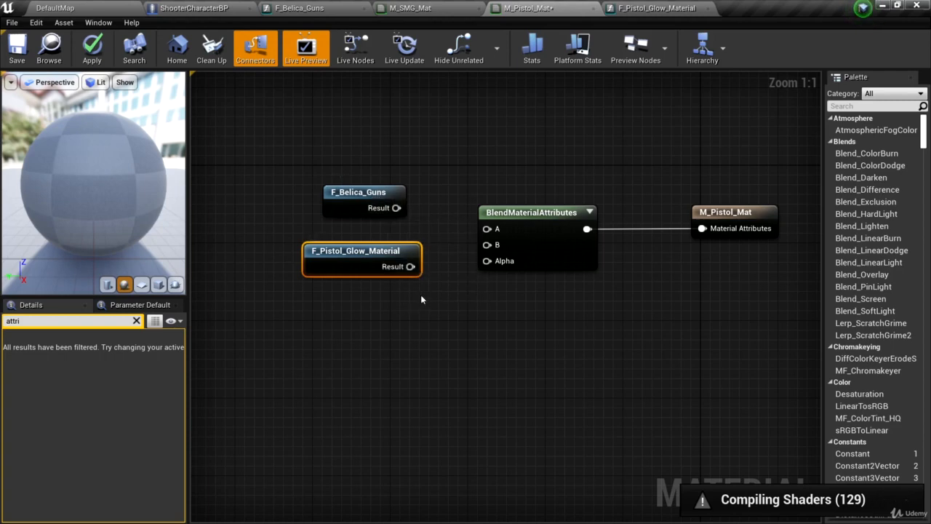
{"action": "left_click_drag", "start_coordinate": [410, 266], "coordinate": [487, 229]}
{"action": "left_click_drag", "start_coordinate": [365, 192], "coordinate": [487, 246]}
{"action": "left_click_drag", "start_coordinate": [432, 341], "coordinate": [355, 270]}
{"action": "left_click_drag", "start_coordinate": [371, 308], "coordinate": [371, 263]}
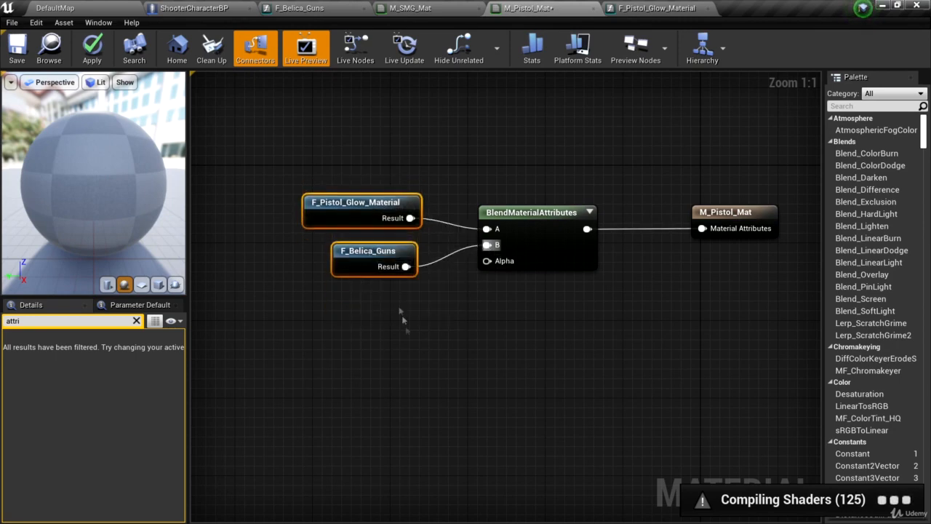
Step: Add a Constant node below F_Belica_Guns and connect it to the Alpha input of BlendMaterialAttributes
{"action": "left_click", "coordinate": [407, 325]}
{"action": "left_click", "coordinate": [395, 317]}
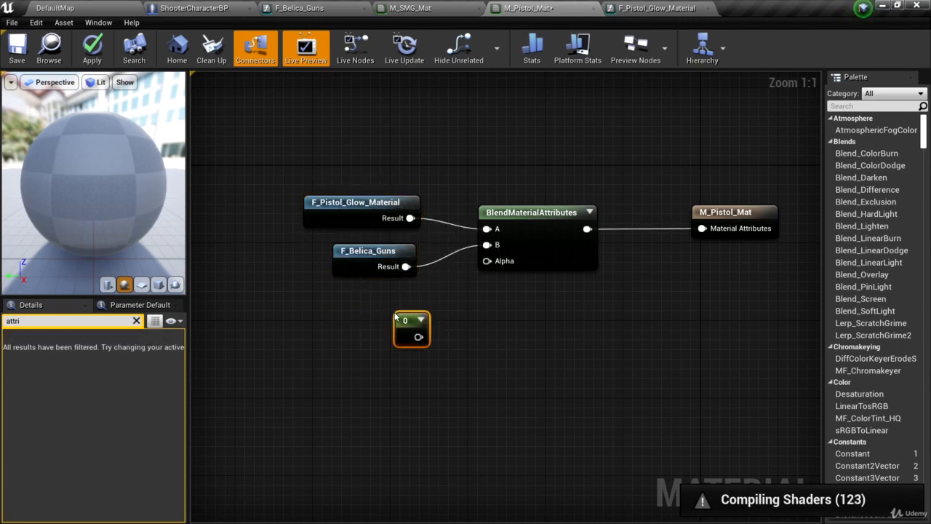
{"action": "left_click_drag", "start_coordinate": [418, 336], "coordinate": [486, 262]}
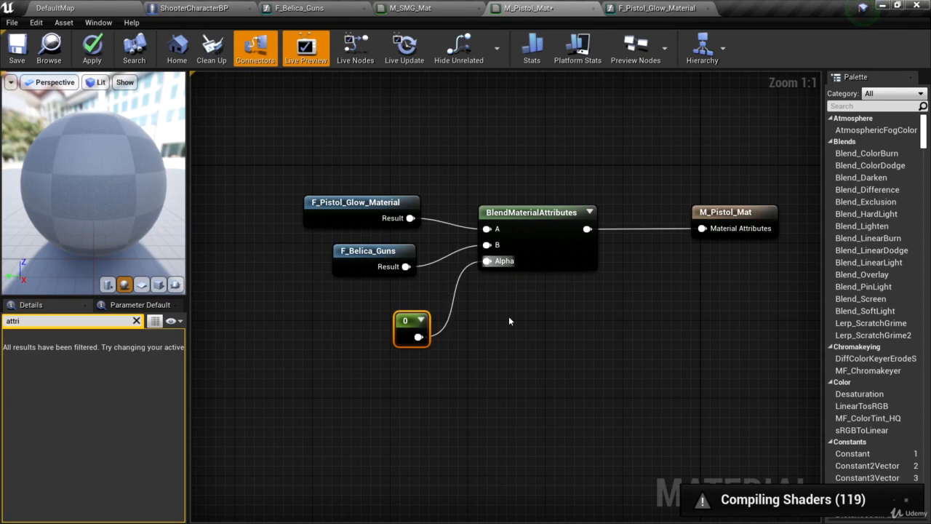
Step: Convert the constant to a parameter named GlowBlendAlpha, align it beneath the function nodes, and save M_Pistol_Mat
{"action": "right_click", "coordinate": [405, 320]}
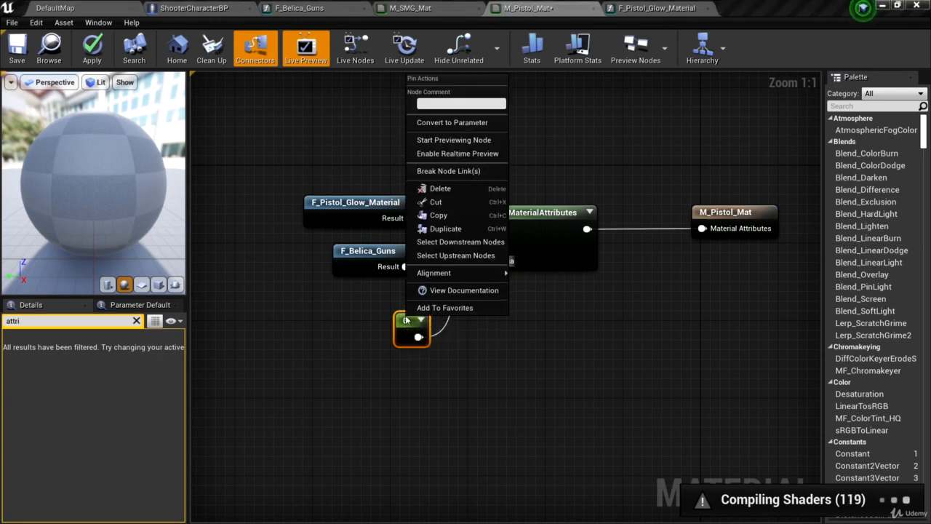
{"action": "left_click", "coordinate": [451, 123]}
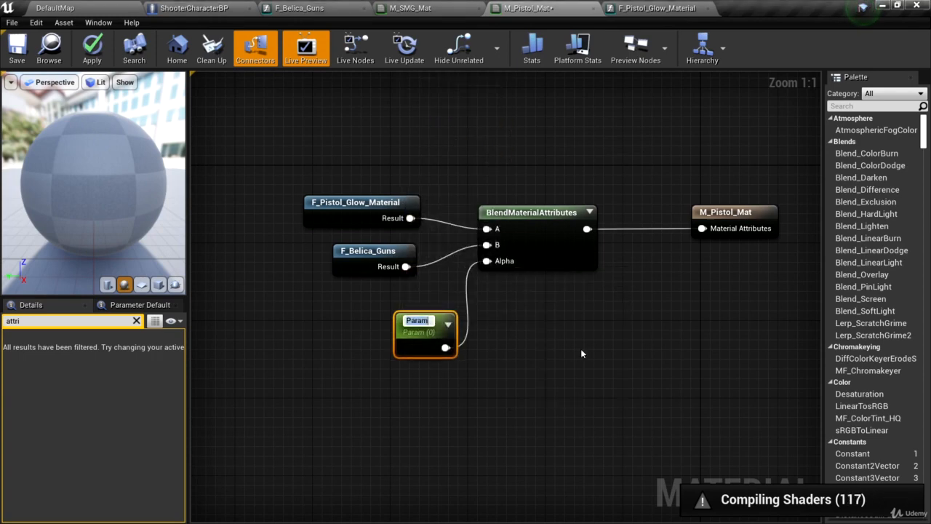
{"action": "type", "text": "Glo"}
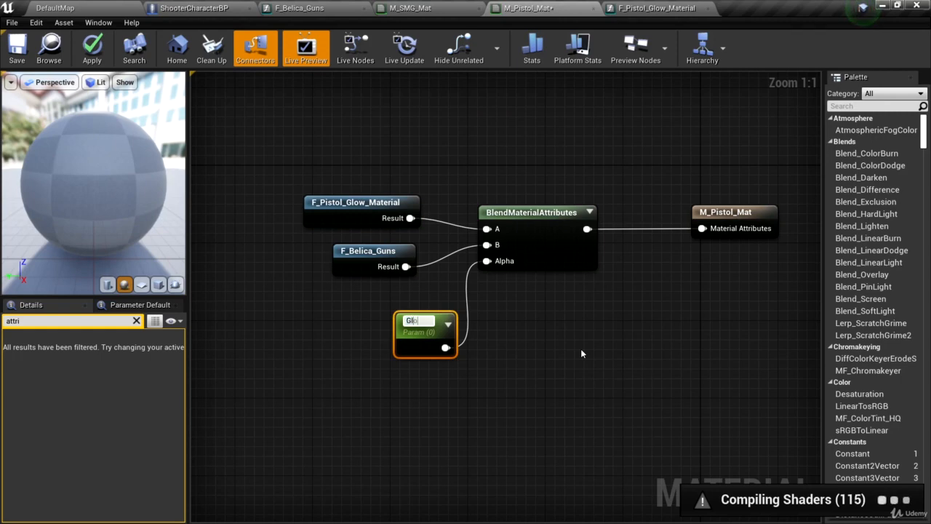
{"action": "type", "text": "wBlendAlp"}
{"action": "type", "text": "ha"}
{"action": "key", "text": "Return"}
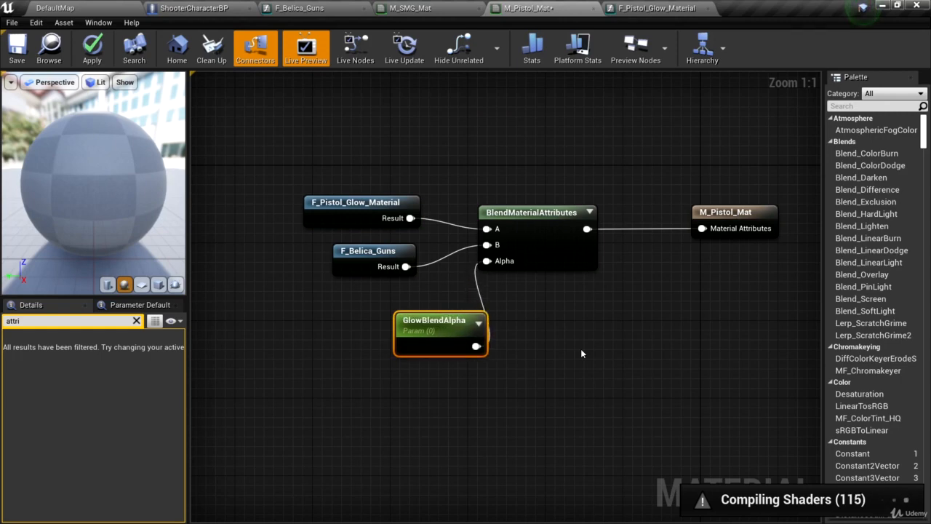
{"action": "left_click_drag", "start_coordinate": [436, 320], "coordinate": [374, 317]}
{"action": "left_click", "coordinate": [22, 48]}
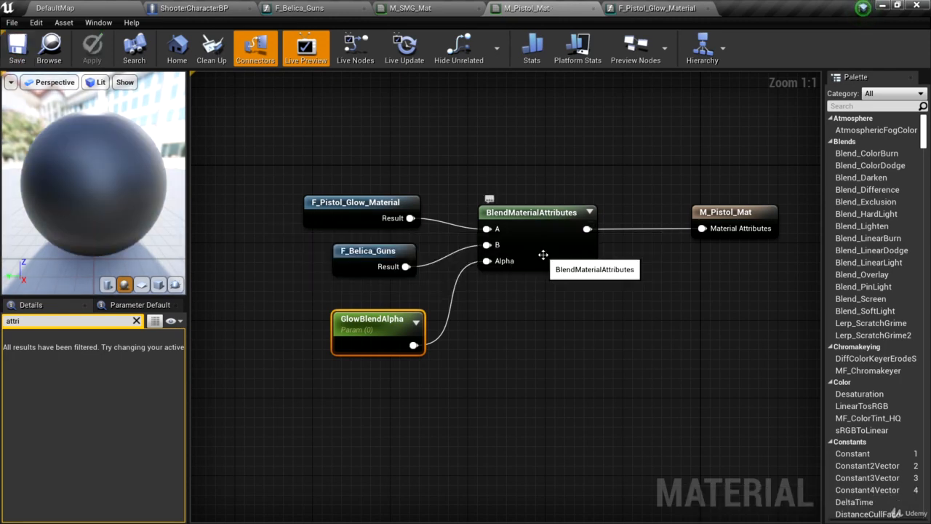
Step: Open F_SMG_Glow_Material alongside F_Pistol_Glow_Material and examine how F_Belica_Guns feeds MakeMaterialAttributes through the BreakMaterialAttributes node
{"action": "left_click", "coordinate": [373, 222]}
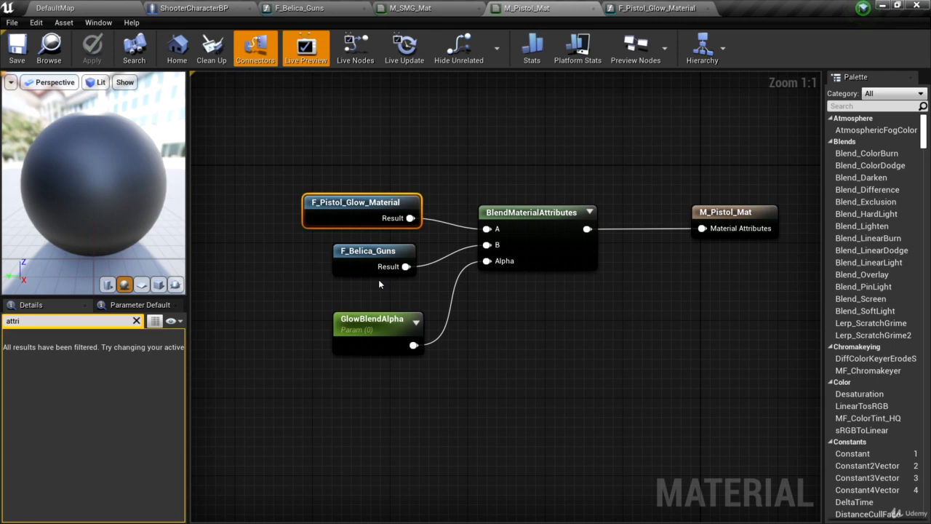
{"action": "left_click", "coordinate": [656, 8]}
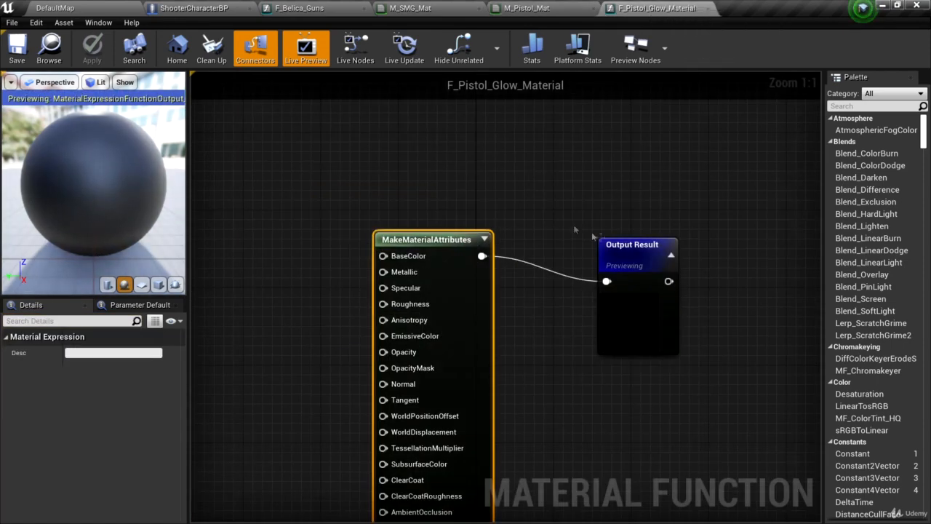
{"action": "scroll", "coordinate": [574, 230], "scroll_direction": "down", "scroll_amount": 3}
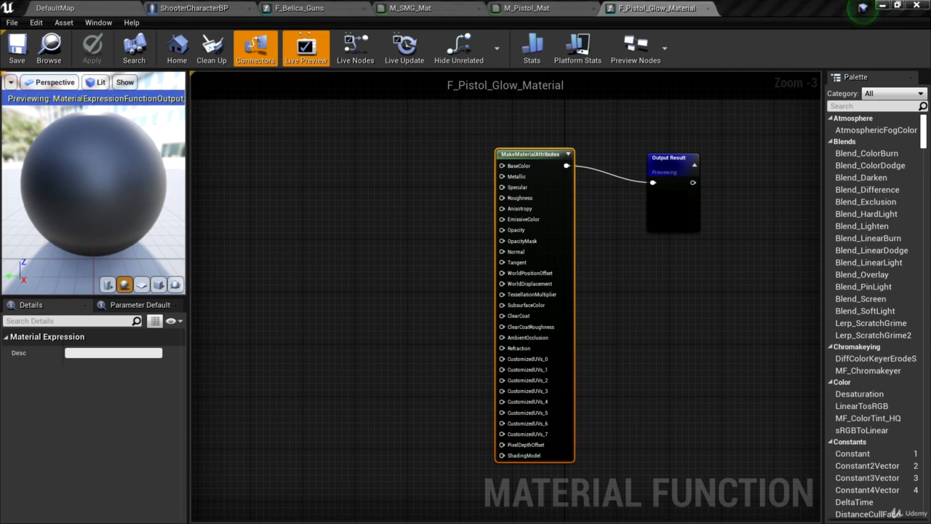
{"action": "left_click_drag", "start_coordinate": [930, 95], "coordinate": [751, 7]}
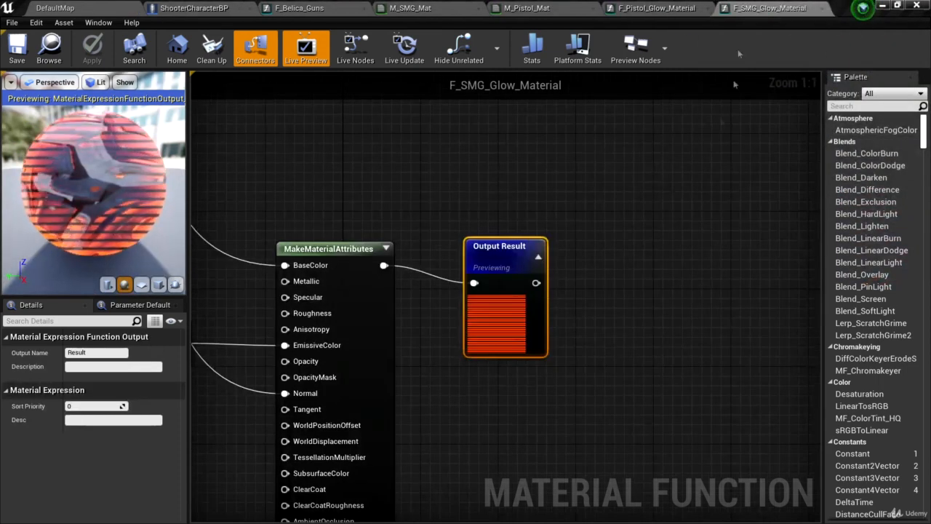
{"action": "right_click_drag", "start_coordinate": [449, 192], "coordinate": [708, 161]}
{"action": "scroll", "coordinate": [622, 150], "scroll_direction": "down", "scroll_amount": 2}
{"action": "right_click_drag", "start_coordinate": [618, 150], "coordinate": [605, 244]}
{"action": "right_click_drag", "start_coordinate": [609, 183], "coordinate": [593, 382]}
{"action": "right_click_drag", "start_coordinate": [570, 265], "coordinate": [749, 279]}
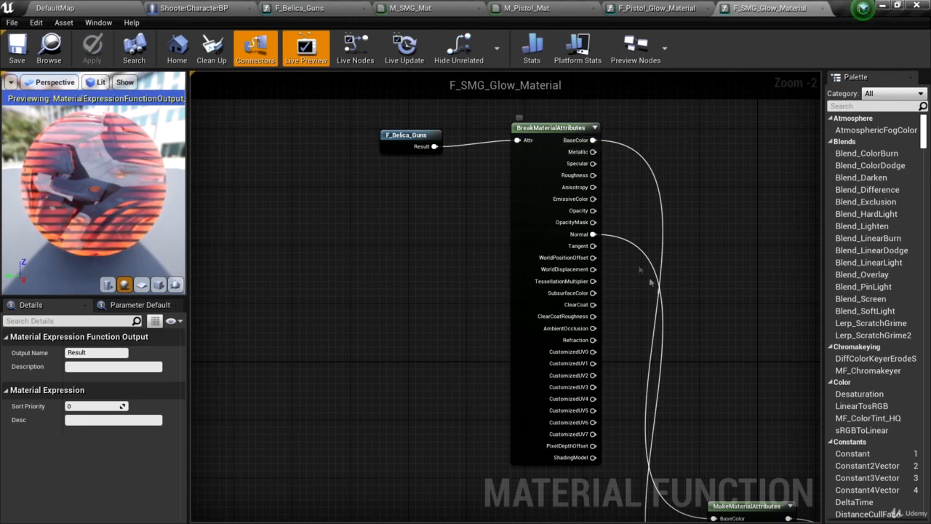
{"action": "right_click_drag", "start_coordinate": [698, 344], "coordinate": [540, 76]}
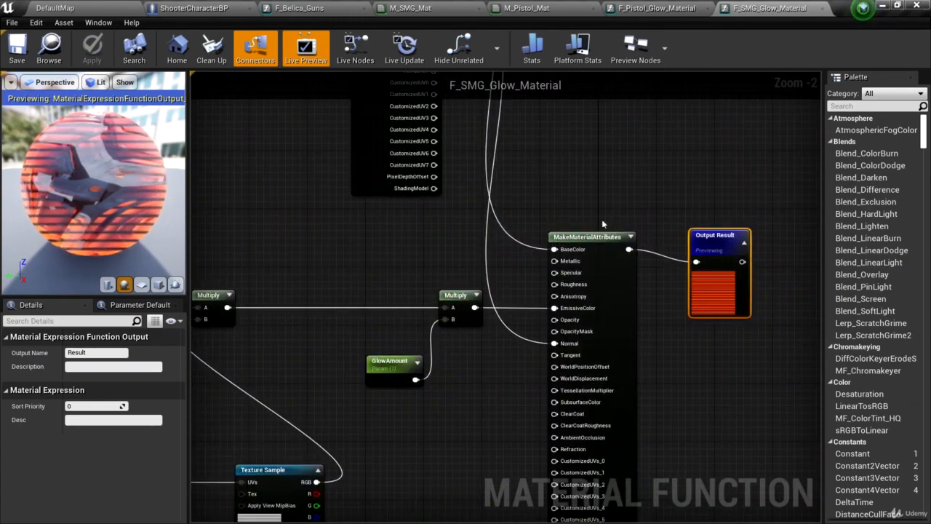
Step: Add the F_Belica_Guns function from the SMGMaterials folder as a node in the F_Pistol_Glow_Material graph
{"action": "left_click", "coordinate": [656, 8]}
{"action": "right_click_drag", "start_coordinate": [475, 136], "coordinate": [617, 172]}
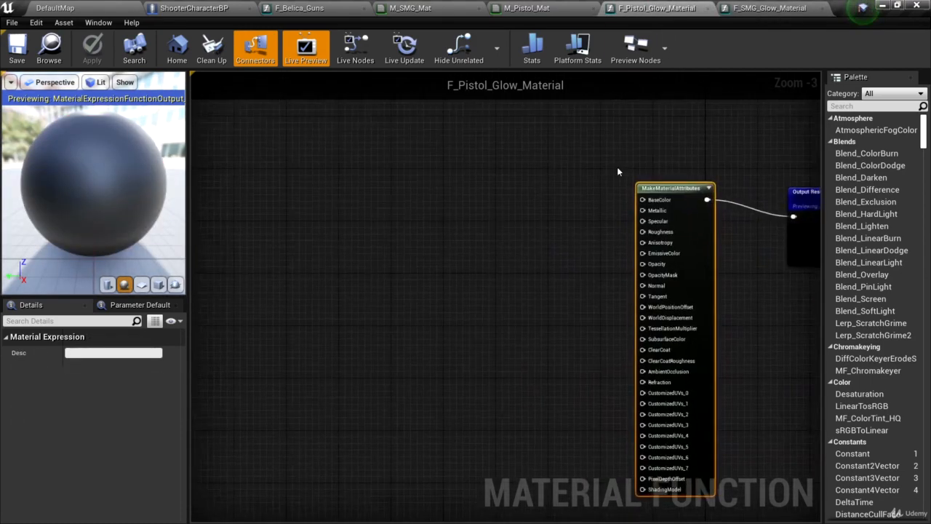
{"action": "left_click", "coordinate": [59, 8]}
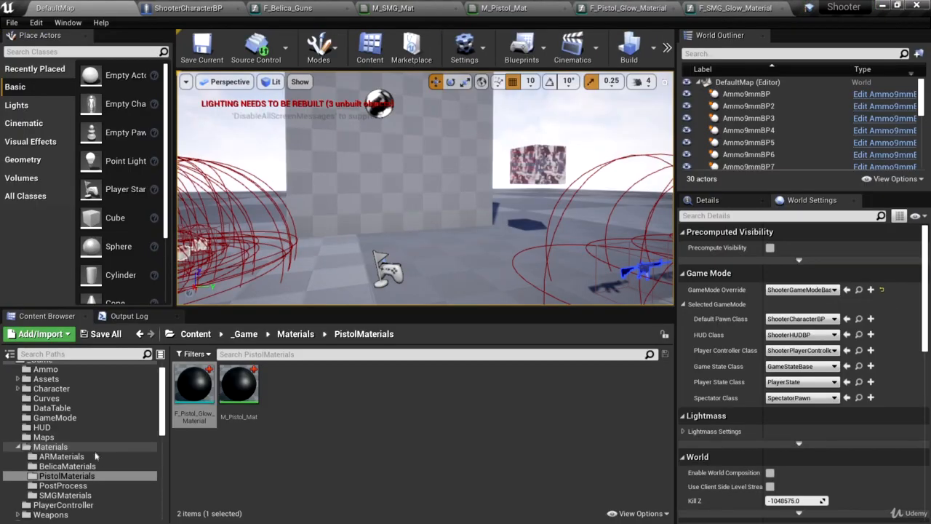
{"action": "left_click", "coordinate": [75, 496]}
{"action": "left_click", "coordinate": [188, 393]}
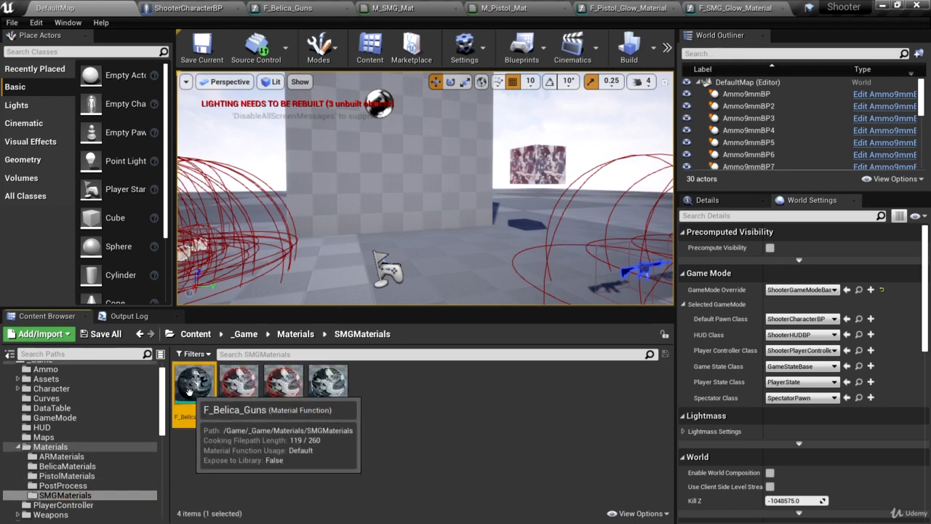
{"action": "left_click_drag", "start_coordinate": [189, 393], "coordinate": [288, 122]}
Step: Add a BreakMaterialAttributes node from the F_Belica_Guns result and connect its BaseColor and Normal to the matching MakeMaterialAttributes inputs
{"action": "left_click_drag", "start_coordinate": [357, 134], "coordinate": [408, 146]}
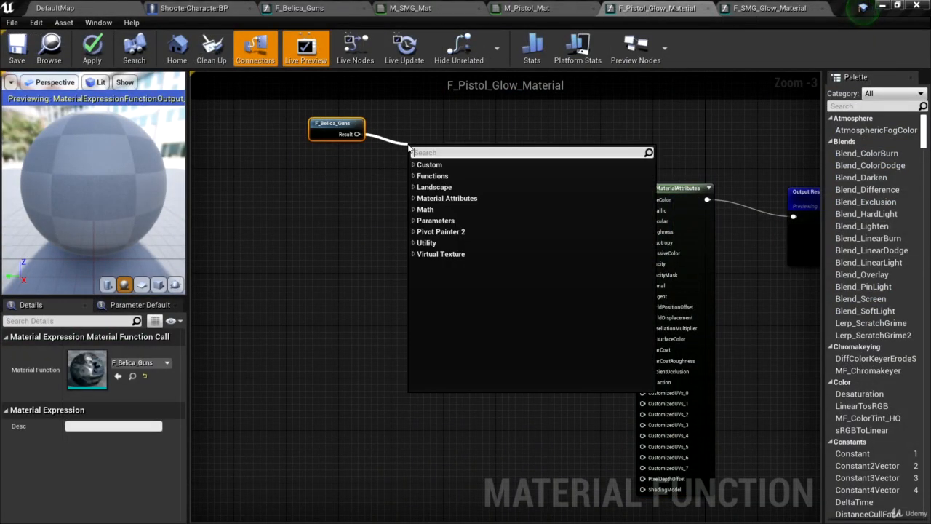
{"action": "type", "text": "break"}
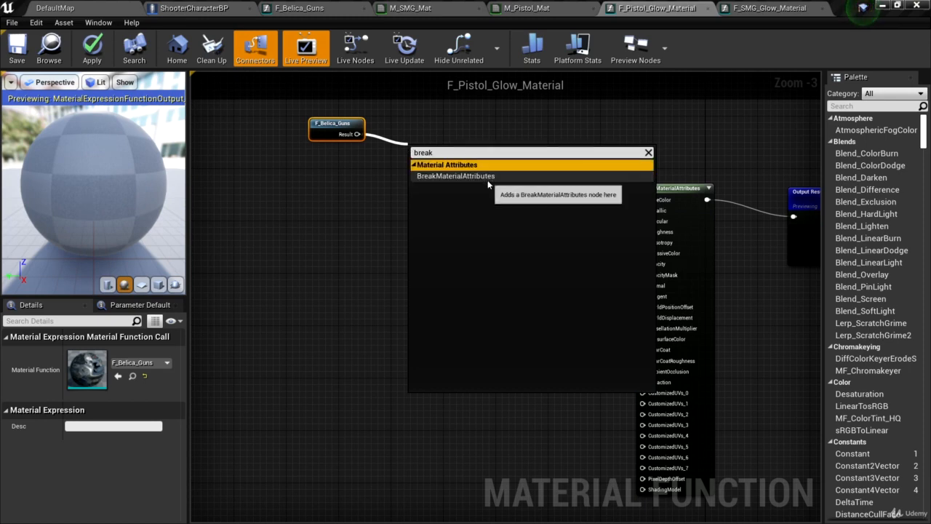
{"action": "left_click", "coordinate": [488, 178]}
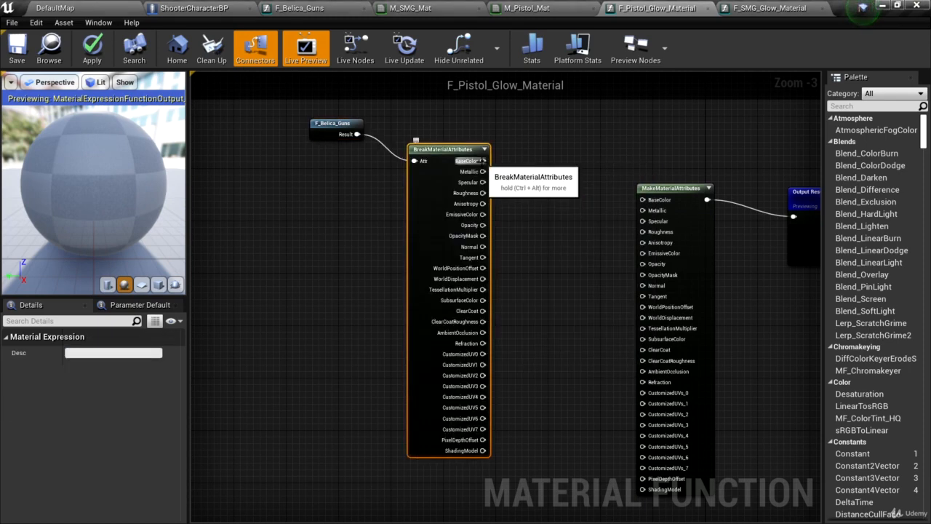
{"action": "left_click_drag", "start_coordinate": [482, 161], "coordinate": [650, 203]}
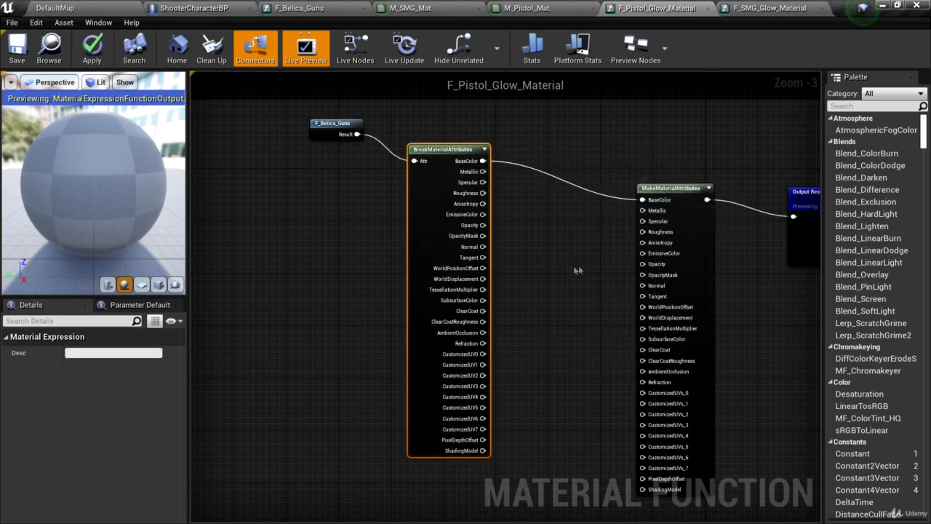
{"action": "left_click_drag", "start_coordinate": [482, 247], "coordinate": [646, 286]}
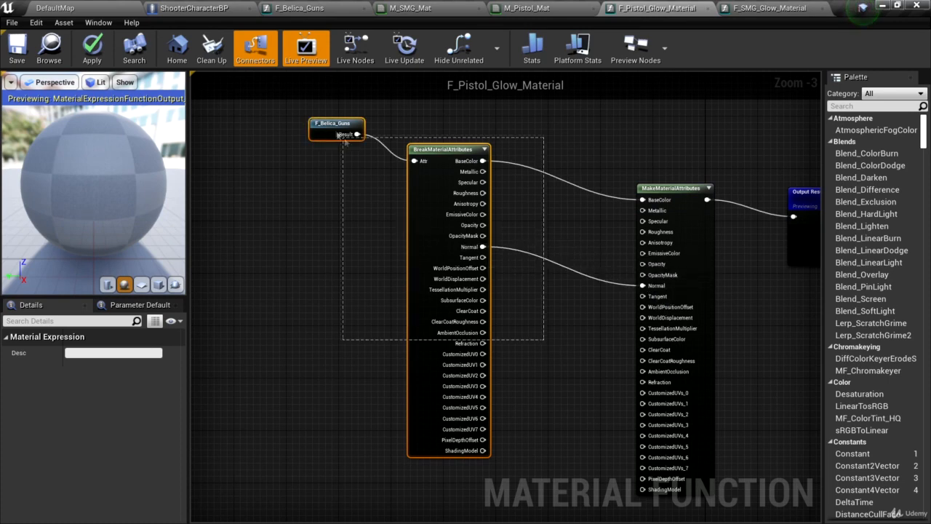
Step: Move the F_Belica_Guns and BreakMaterialAttributes nodes up together, clear of MakeMaterialAttributes, to free space for the glow network
{"action": "scroll", "coordinate": [523, 239], "scroll_direction": "down", "scroll_amount": 5}
{"action": "right_click_drag", "start_coordinate": [510, 219], "coordinate": [500, 258]}
{"action": "left_click_drag", "start_coordinate": [480, 293], "coordinate": [487, 182]}
{"action": "scroll", "coordinate": [493, 292], "scroll_direction": "up", "scroll_amount": 3}
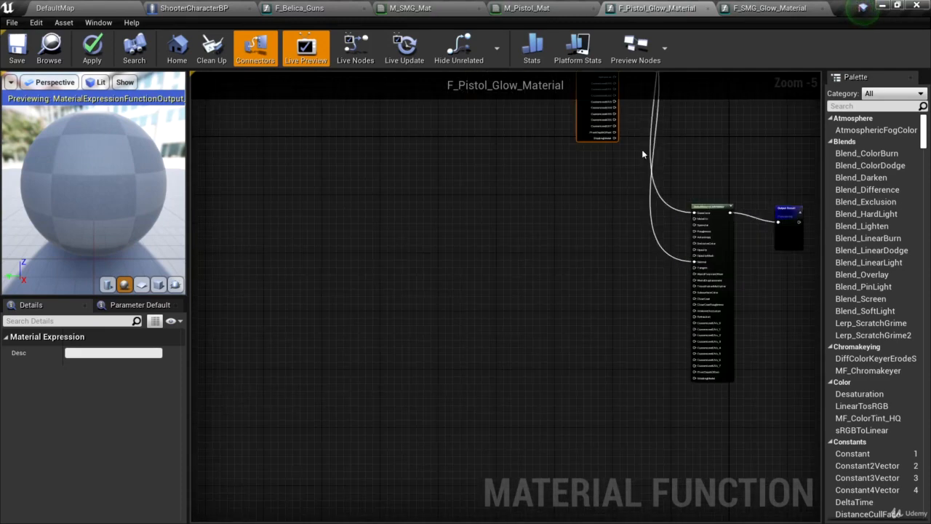
Step: Copy the whole node network that feeds EmissiveColor in F_SMG_Glow_Material, leaving out the attribute nodes and the output
{"action": "left_click", "coordinate": [768, 10]}
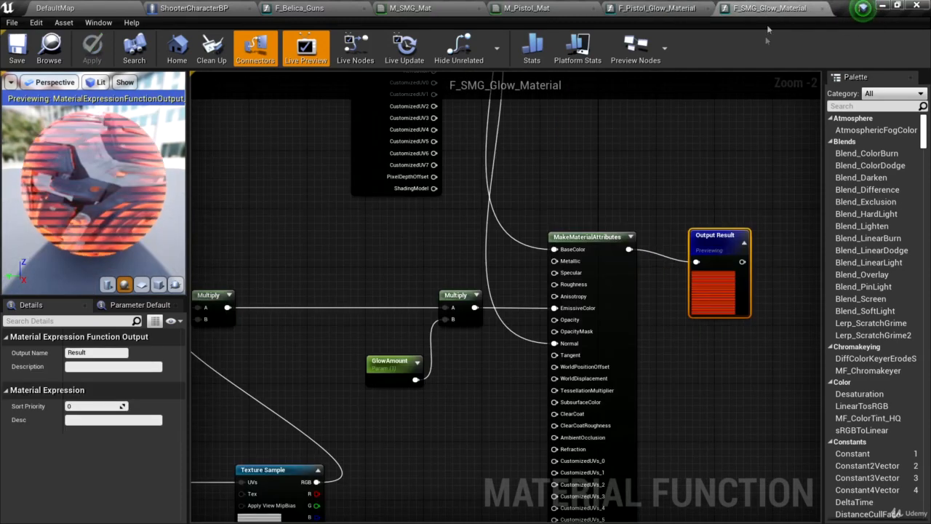
{"action": "right_click_drag", "start_coordinate": [513, 292], "coordinate": [632, 249]}
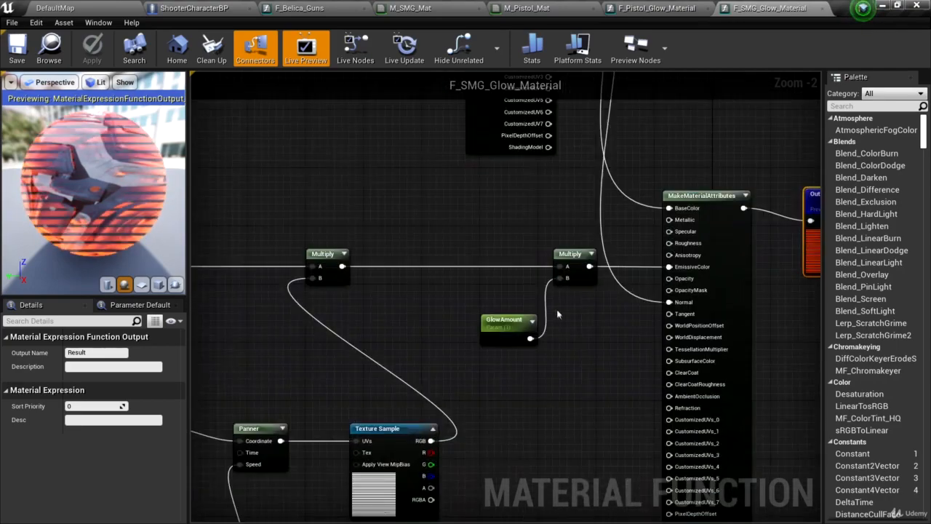
{"action": "scroll", "coordinate": [640, 271], "scroll_direction": "down", "scroll_amount": 3}
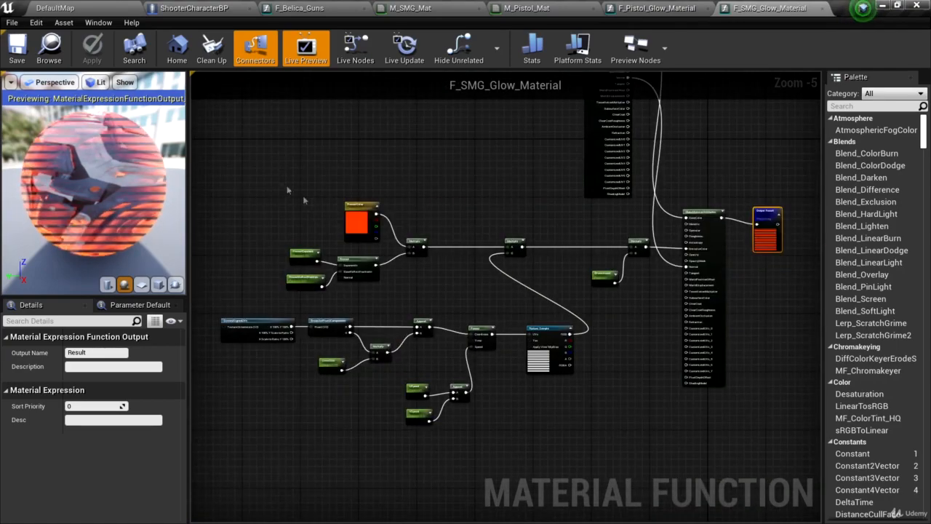
{"action": "scroll", "coordinate": [536, 304], "scroll_direction": "up", "scroll_amount": 4}
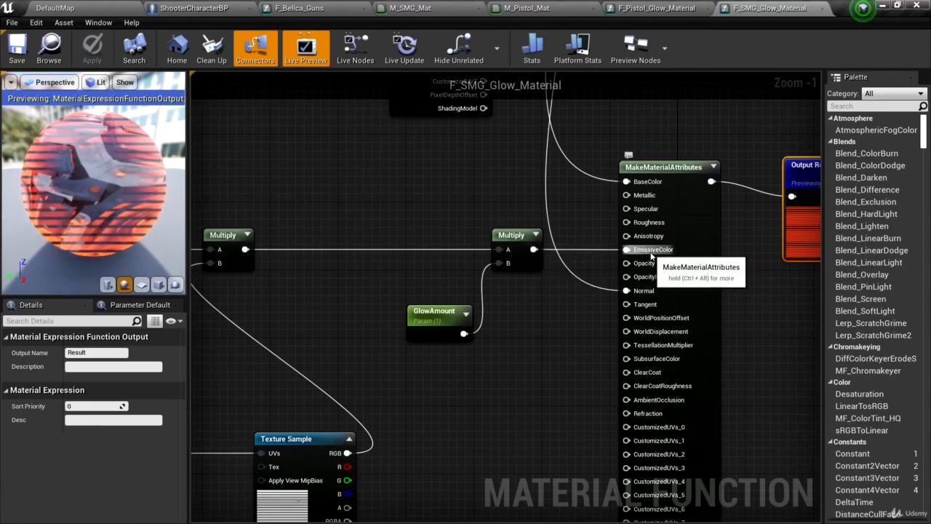
{"action": "scroll", "coordinate": [651, 254], "scroll_direction": "down", "scroll_amount": 4}
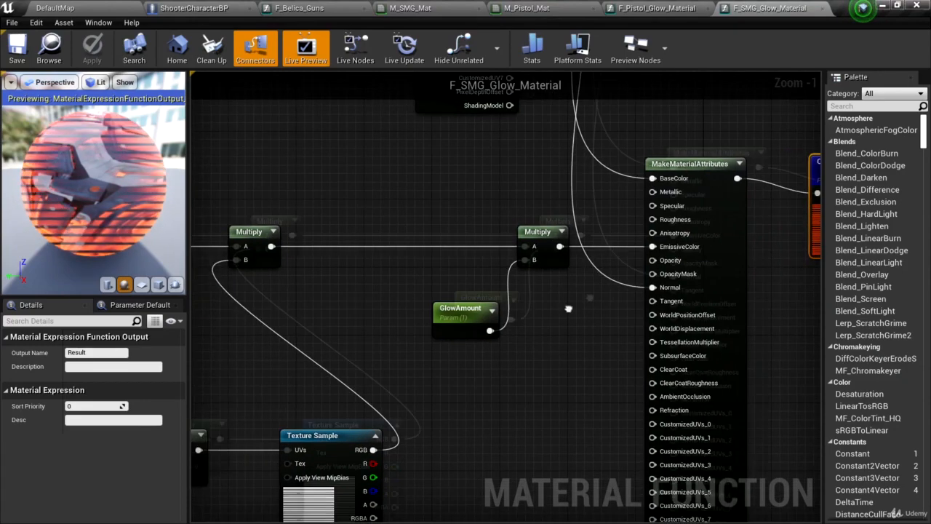
{"action": "right_click_drag", "start_coordinate": [643, 312], "coordinate": [665, 287]}
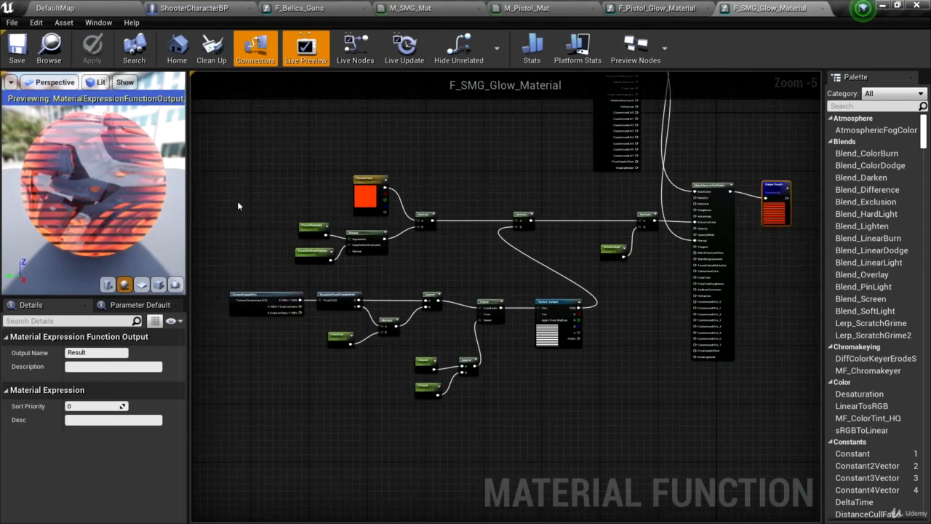
{"action": "left_click_drag", "start_coordinate": [238, 206], "coordinate": [592, 355]}
{"action": "mouse_move", "coordinate": [646, 389]}
{"action": "left_mouse_down"}
{"action": "mouse_move", "coordinate": [635, 402]}
{"action": "mouse_move", "coordinate": [643, 413]}
{"action": "mouse_move", "coordinate": [649, 402]}
{"action": "left_mouse_up"}
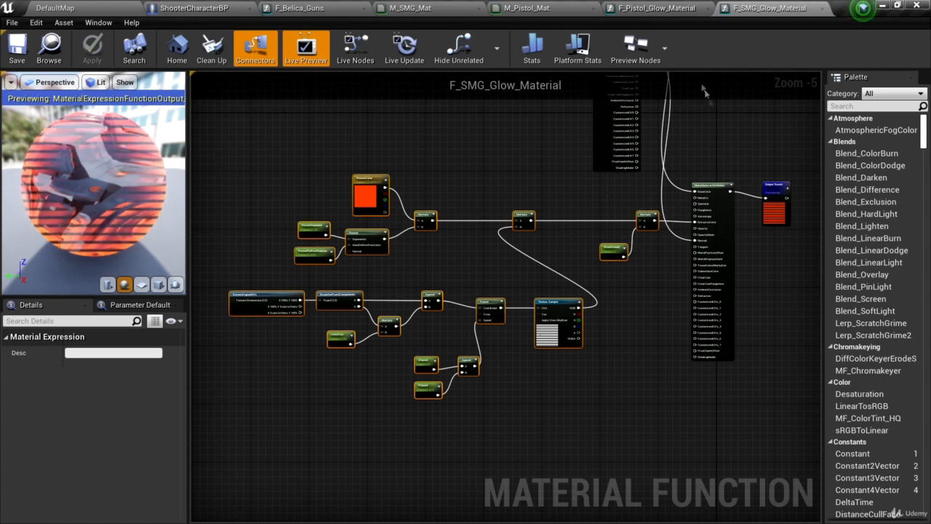
Step: Paste the glow network into F_Pistol_Glow_Material, connect its final Multiply to EmissiveColor, and apply the change
{"action": "left_click", "coordinate": [655, 10]}
{"action": "scroll", "coordinate": [439, 258], "scroll_direction": "down", "scroll_amount": 2}
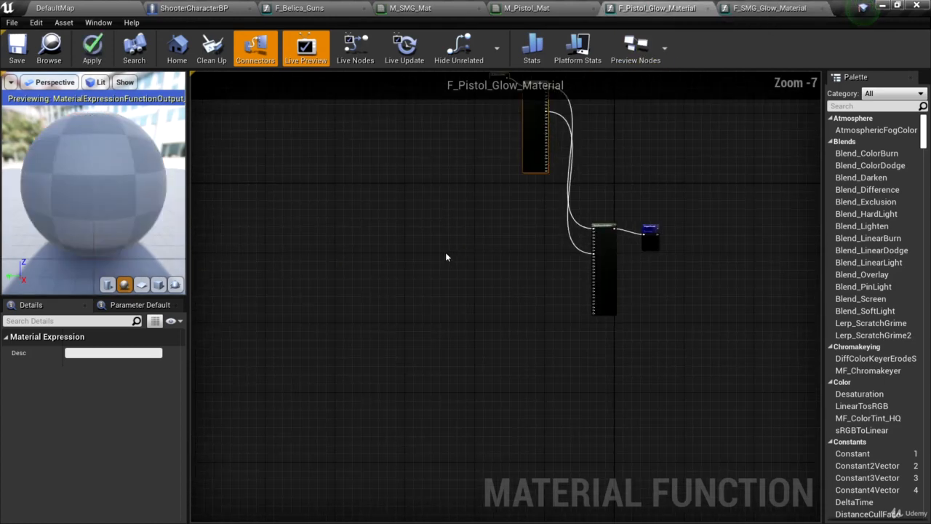
{"action": "scroll", "coordinate": [564, 254], "scroll_direction": "up", "scroll_amount": 3}
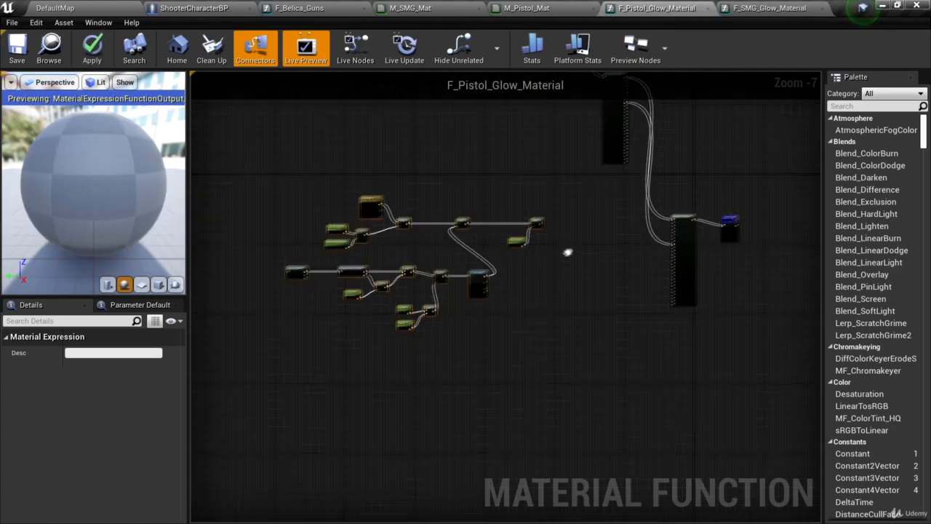
{"action": "right_click_drag", "start_coordinate": [496, 228], "coordinate": [401, 204]}
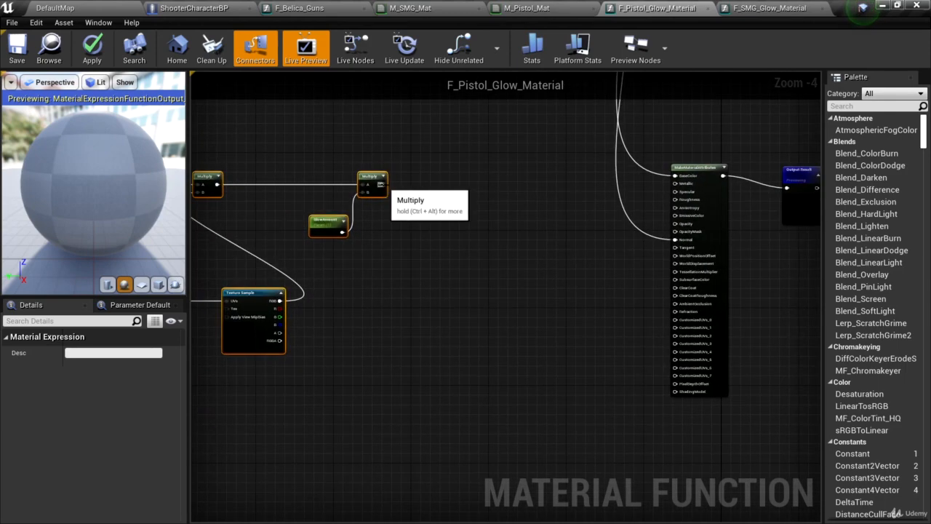
{"action": "left_click_drag", "start_coordinate": [382, 184], "coordinate": [675, 216]}
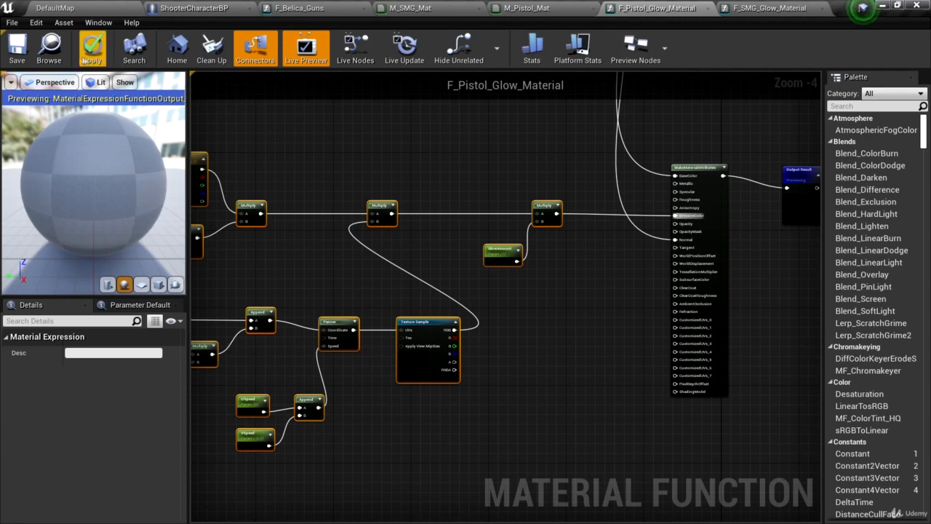
{"action": "left_click", "coordinate": [526, 8]}
{"action": "scroll", "coordinate": [652, 267], "scroll_direction": "down", "scroll_amount": 1}
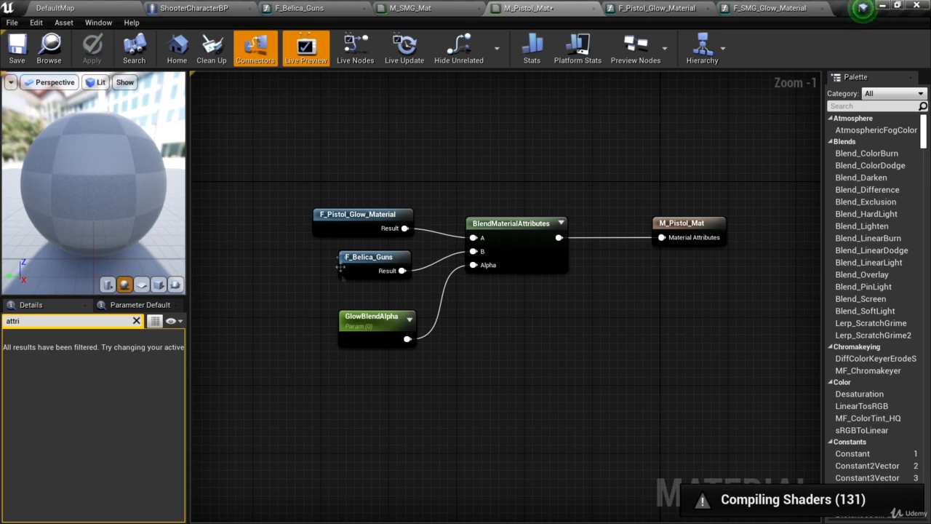
Step: Create a material instance of M_Pistol_Mat in the PistolMaterials folder, named M_Pistol_Mat_Inst
{"action": "left_click", "coordinate": [69, 8]}
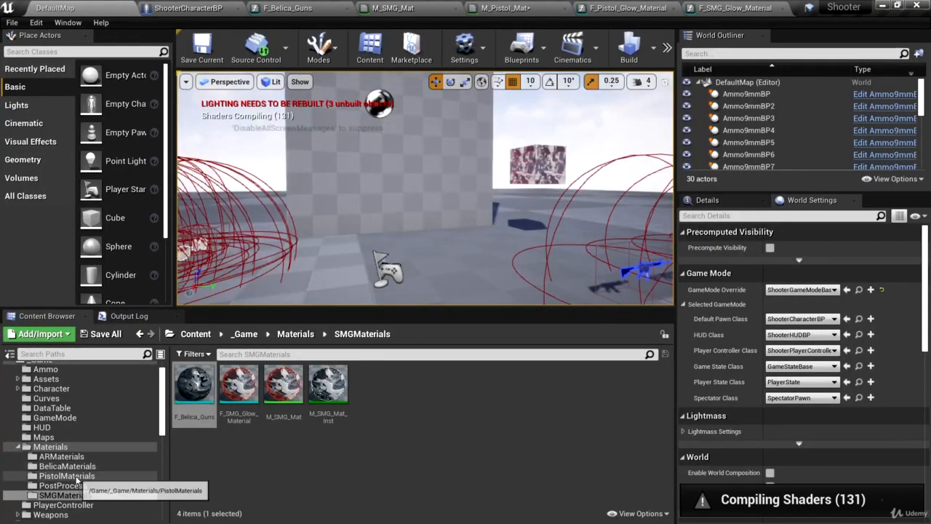
{"action": "left_click_drag", "start_coordinate": [76, 476], "coordinate": [342, 482]}
{"action": "left_click", "coordinate": [333, 408]}
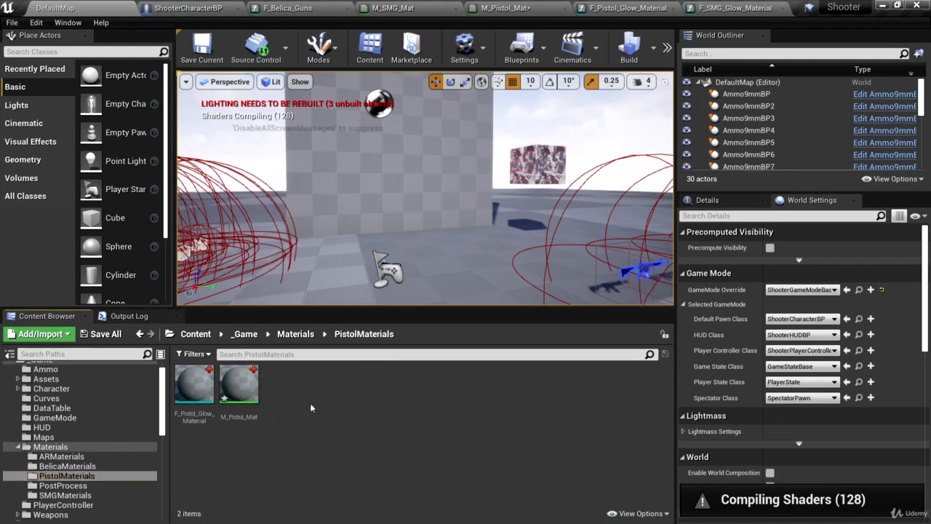
{"action": "right_click", "coordinate": [242, 394]}
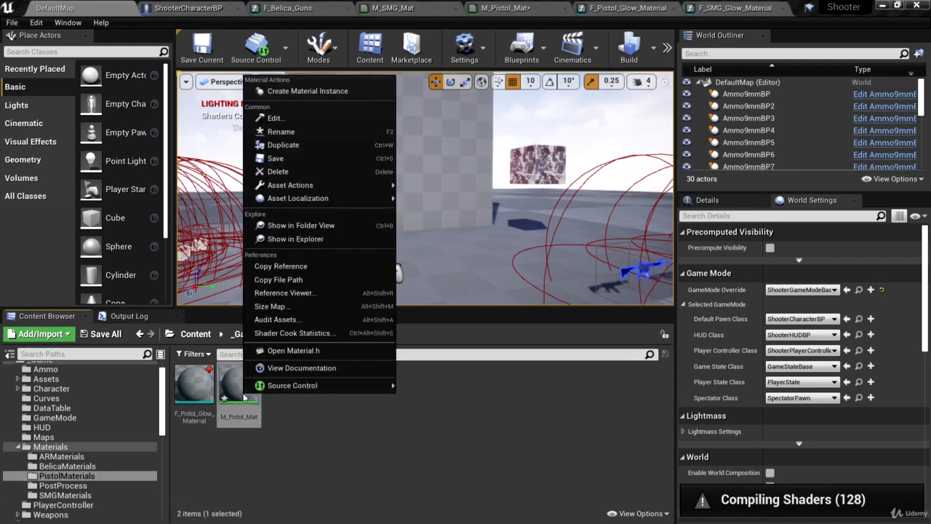
{"action": "left_click", "coordinate": [307, 91]}
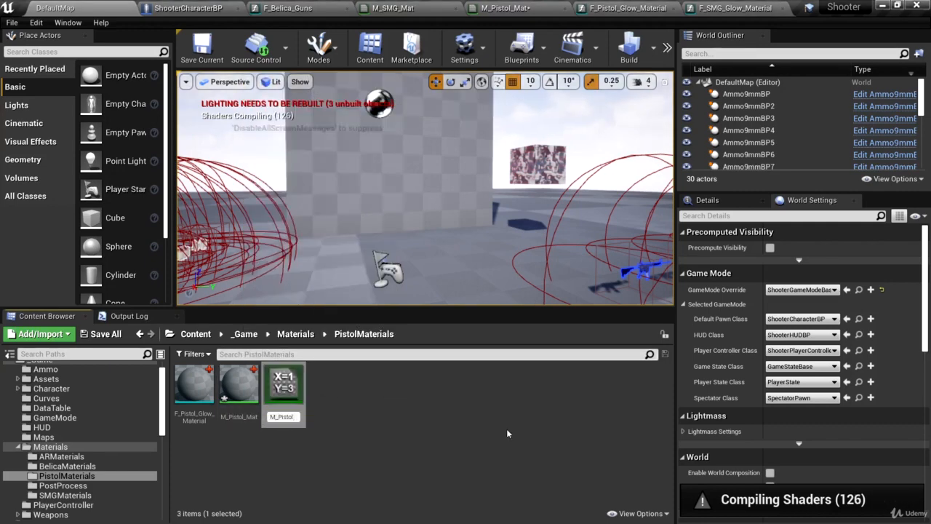
{"action": "type", "text": "M_Pistol_Mat_"}
{"action": "key", "text": "Return"}
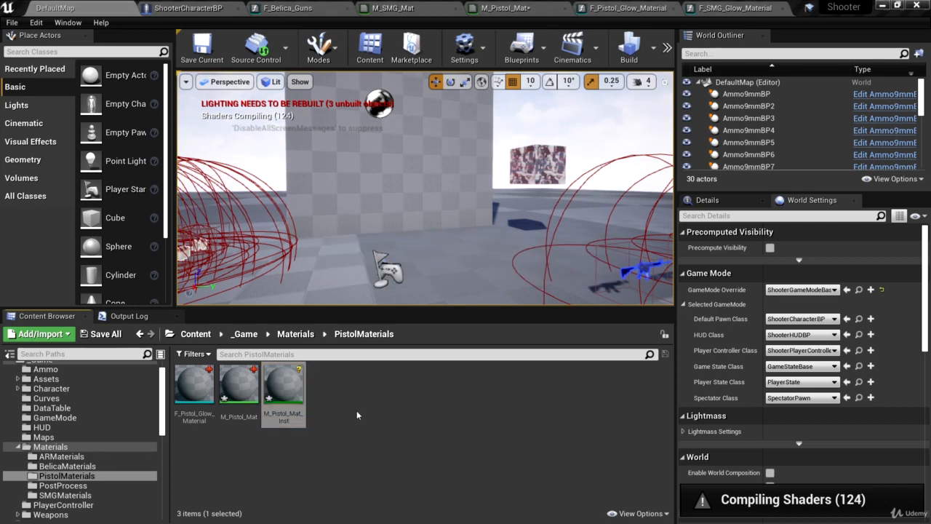
Step: Open M_Pistol_Mat_Inst, override LinesSize with 2.6, and save the instance
{"action": "double_click", "coordinate": [293, 392]}
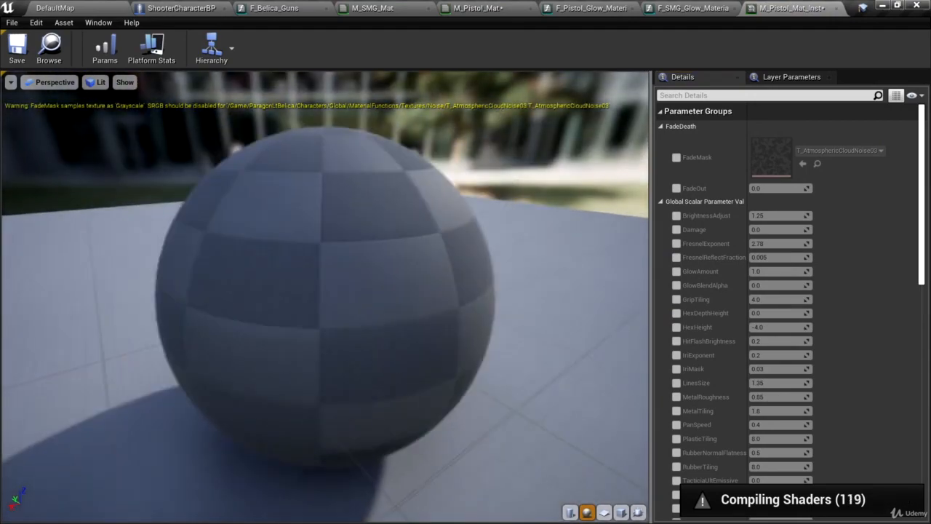
{"action": "right_click_drag", "start_coordinate": [529, 346], "coordinate": [530, 364]}
{"action": "mouse_move", "coordinate": [529, 346]}
{"action": "left_mouse_down"}
{"action": "mouse_move", "coordinate": [465, 385]}
{"action": "mouse_move", "coordinate": [529, 347]}
{"action": "left_mouse_up"}
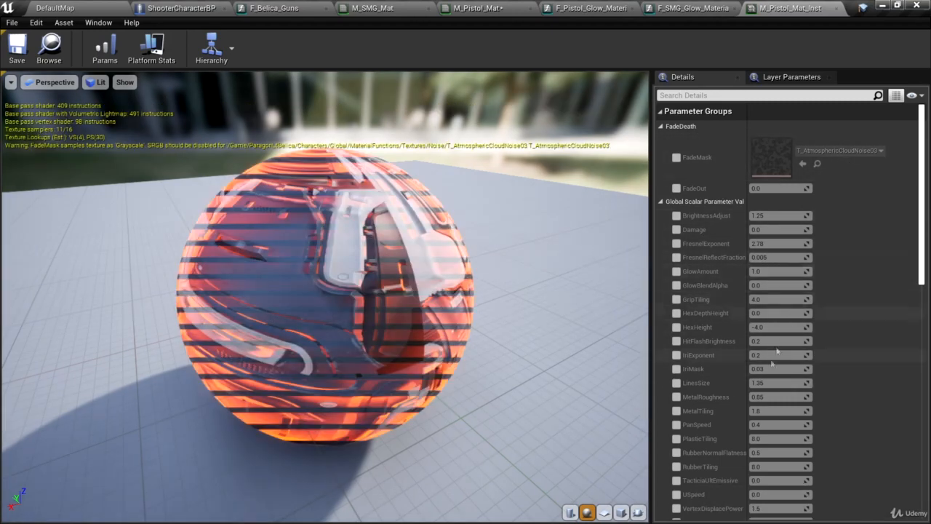
{"action": "left_click", "coordinate": [677, 382]}
{"action": "left_click", "coordinate": [773, 381]}
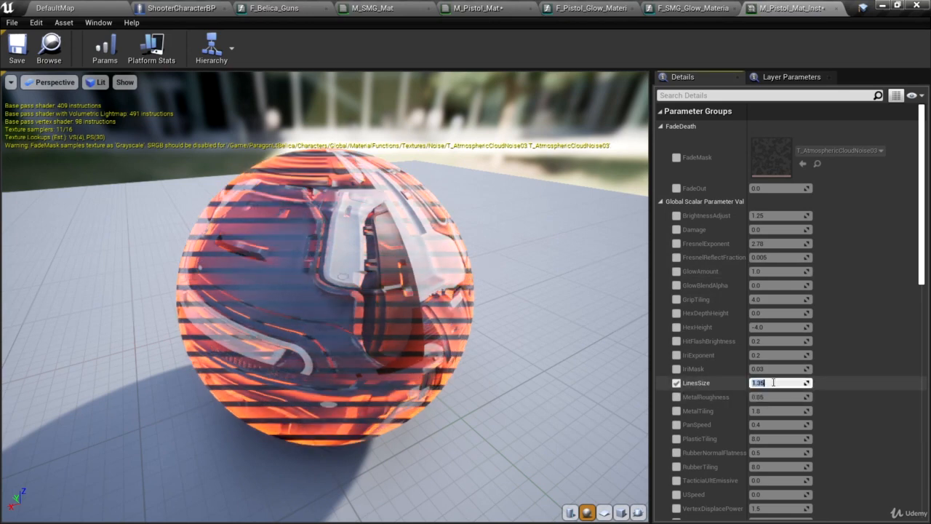
{"action": "key", "text": "Return"}
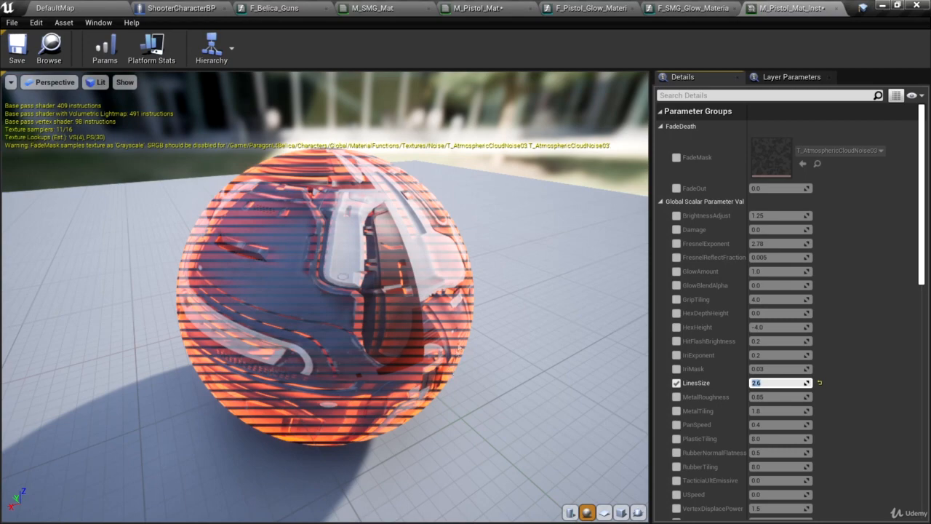
{"action": "left_click", "coordinate": [16, 46]}
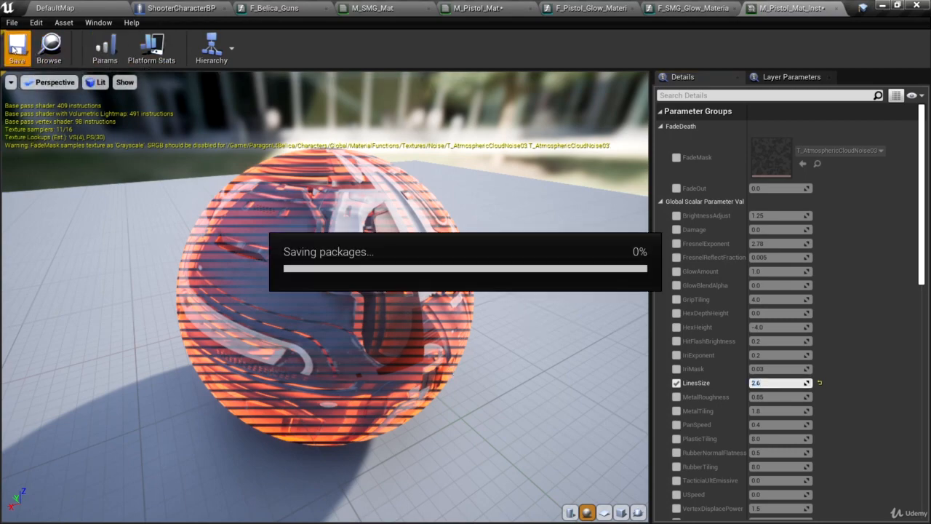
Step: Open the WeaponData table from the DataTable folder and select the pistol row for editing
{"action": "left_click", "coordinate": [73, 9]}
{"action": "left_click", "coordinate": [79, 408]}
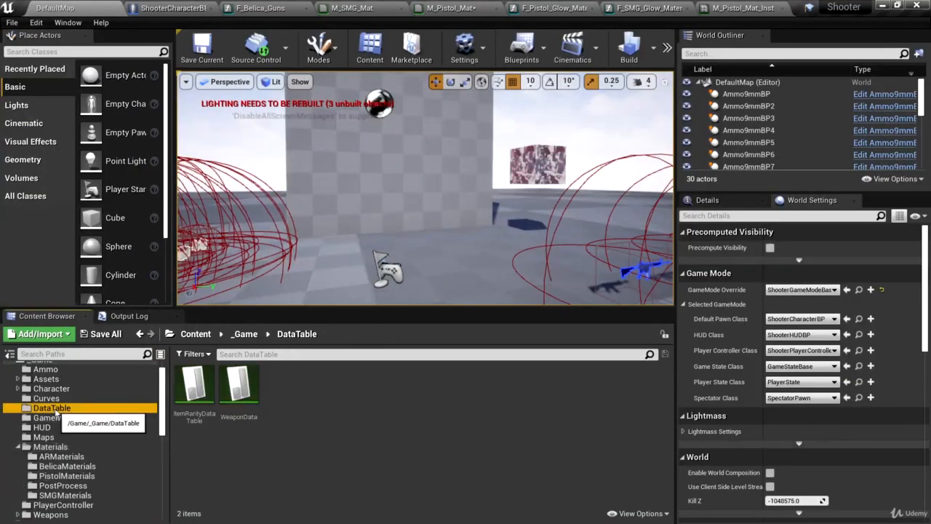
{"action": "double_click", "coordinate": [238, 385]}
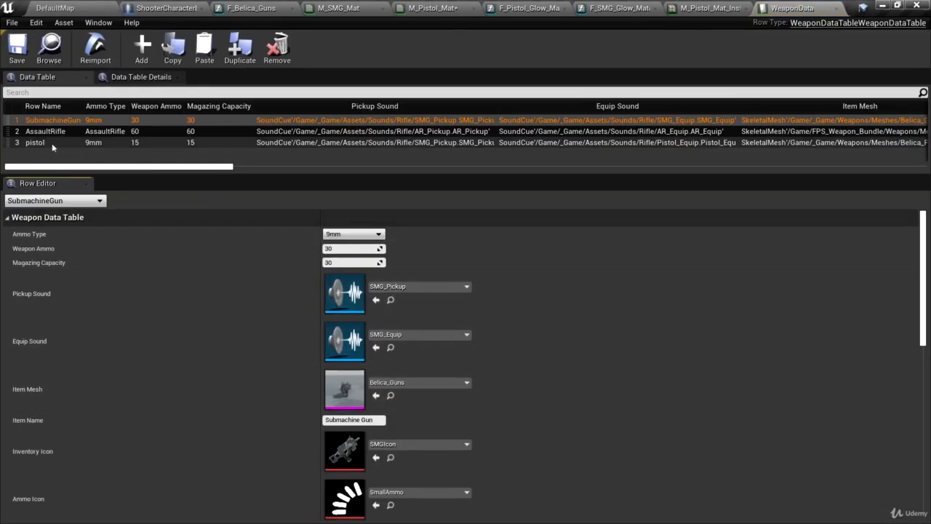
{"action": "left_click", "coordinate": [48, 143]}
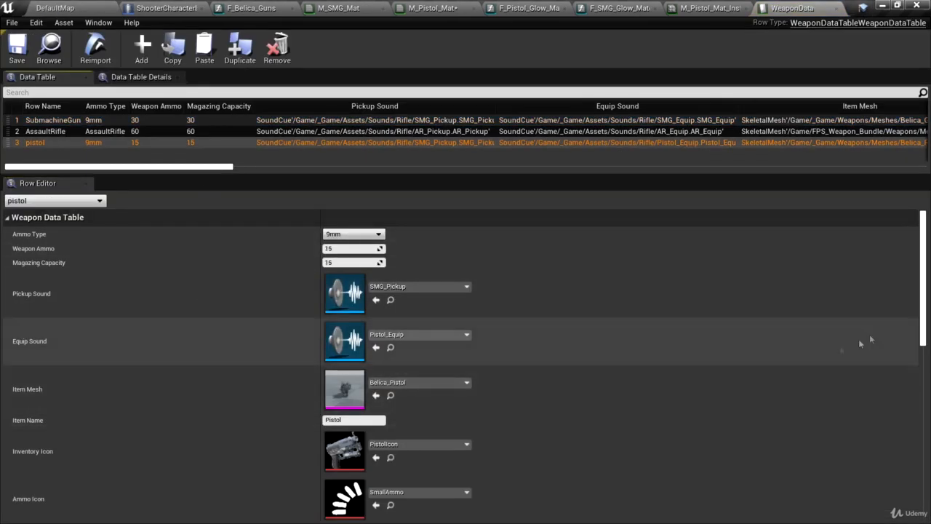
Step: Assign M_Pistol_Mat_Inst as the pistol row's Material Instance
{"action": "scroll", "coordinate": [866, 341], "scroll_direction": "down", "scroll_amount": 5}
{"action": "left_click_drag", "start_coordinate": [923, 327], "coordinate": [922, 345]}
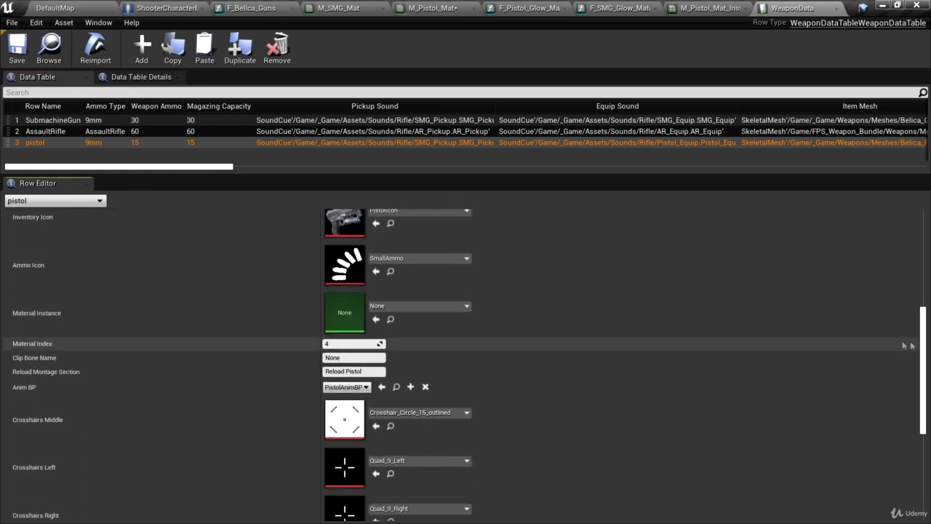
{"action": "left_click", "coordinate": [444, 306]}
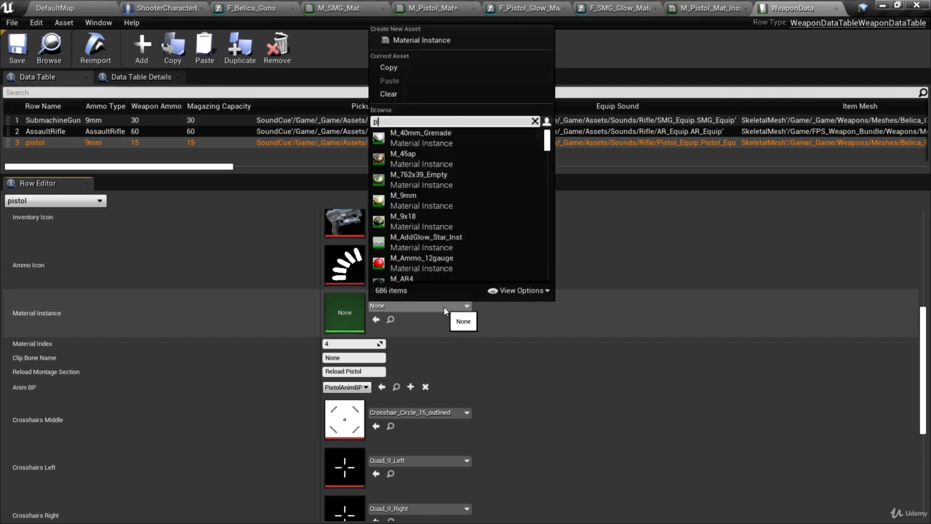
{"action": "type", "text": "pistl"}
{"action": "key", "text": "BackSpace"}
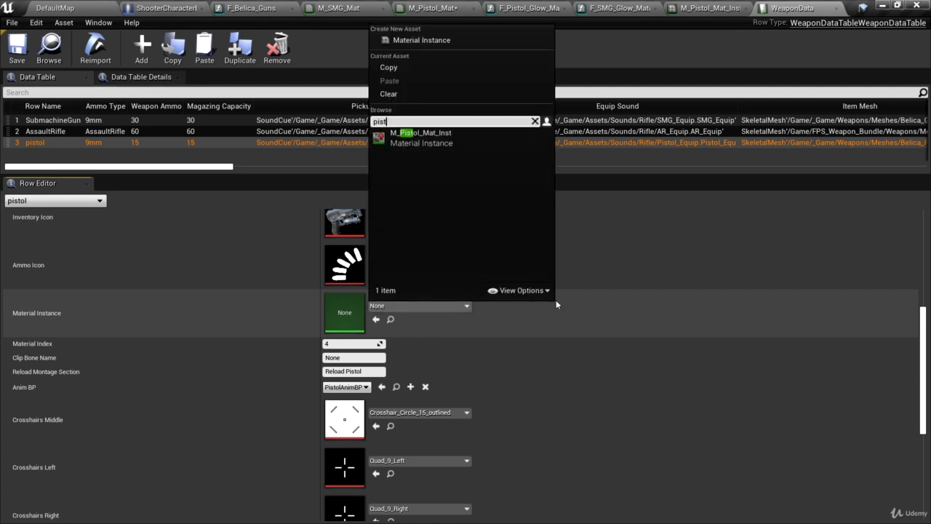
{"action": "left_click", "coordinate": [429, 136]}
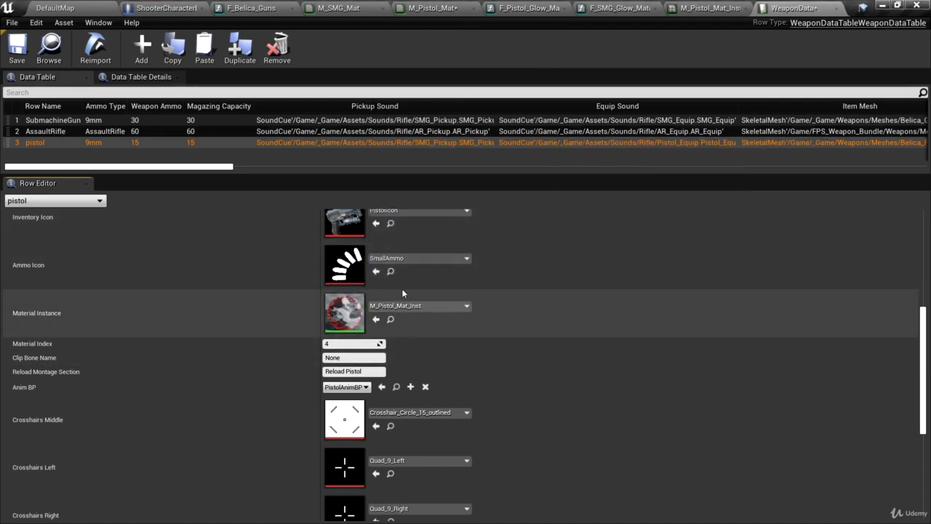
Step: Save the WeaponData table, and select the pistol actor BaseWeaponBP7 in the DefaultMap level to inspect its material
{"action": "left_click", "coordinate": [17, 46]}
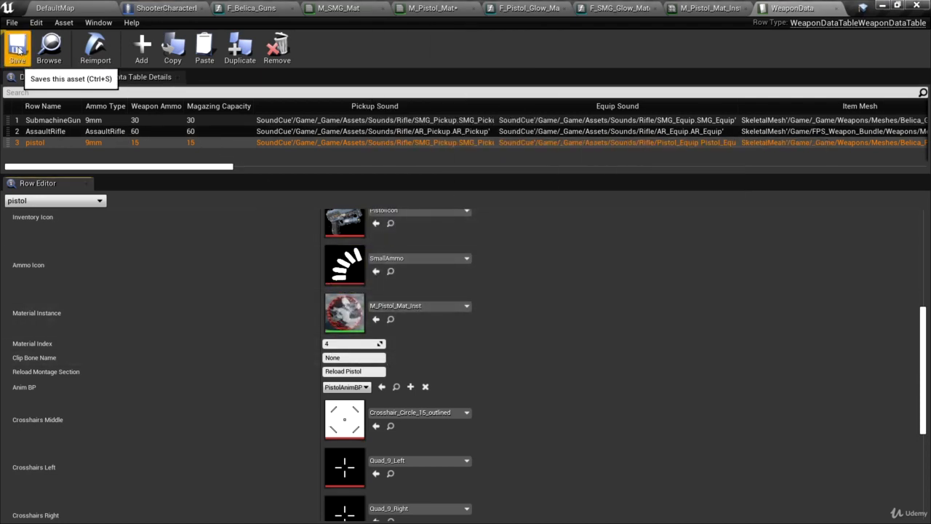
{"action": "left_click", "coordinate": [56, 8]}
{"action": "right_click_drag", "start_coordinate": [569, 237], "coordinate": [655, 233]}
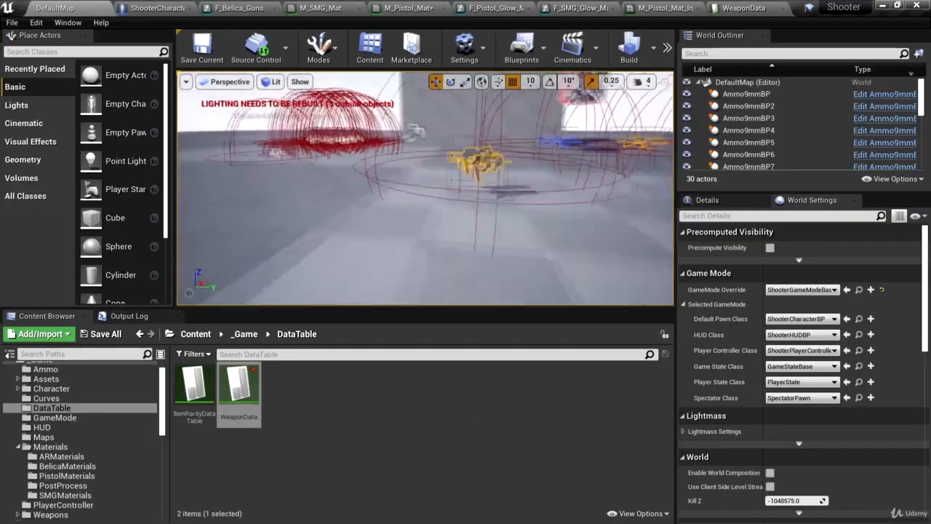
{"action": "mouse_move", "coordinate": [356, 183]}
{"action": "right_mouse_down"}
{"action": "mouse_move", "coordinate": [421, 186]}
{"action": "mouse_move", "coordinate": [357, 183]}
{"action": "right_mouse_up"}
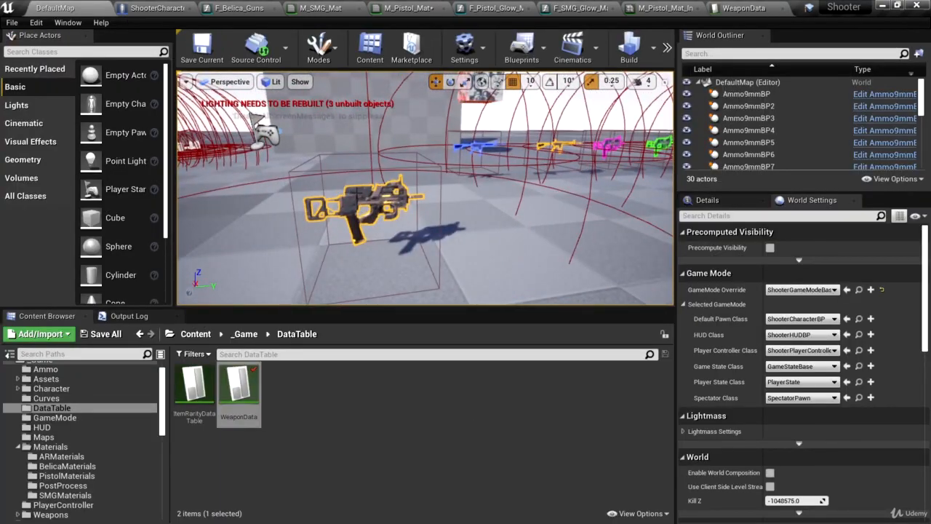
{"action": "left_click", "coordinate": [356, 192]}
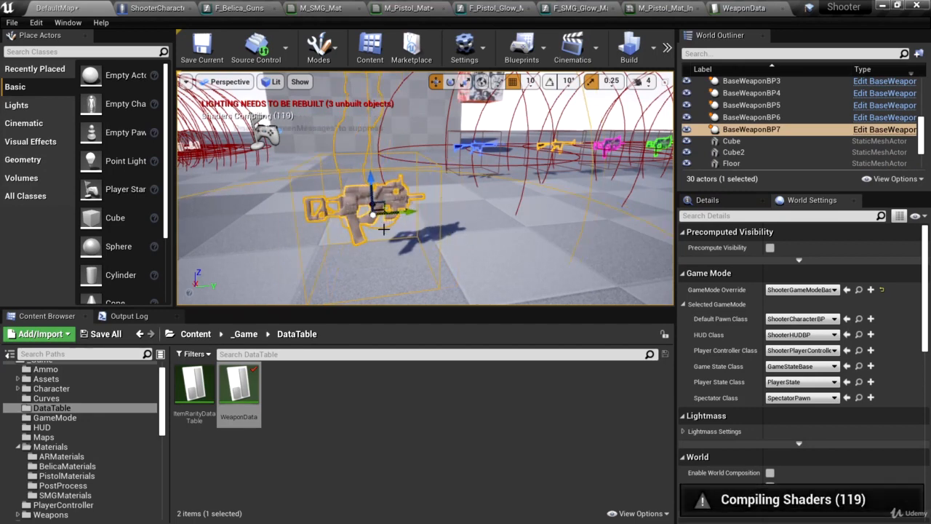
{"action": "right_click_drag", "start_coordinate": [383, 229], "coordinate": [366, 170]}
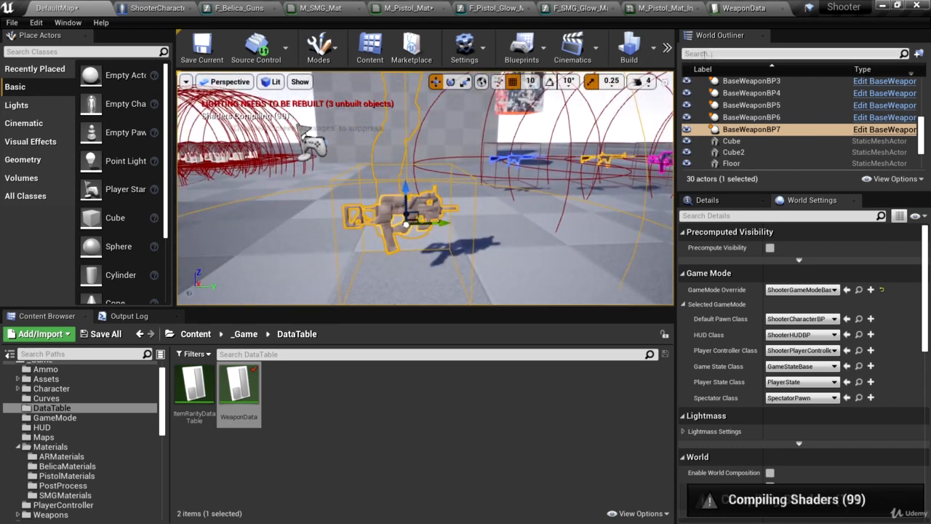
Step: Close all open asset editors, applying the pending material changes, and save DefaultMap, M_Pistol_Mat and M_SMG_Mat
{"action": "left_click", "coordinate": [782, 8]}
{"action": "left_click", "coordinate": [783, 8]}
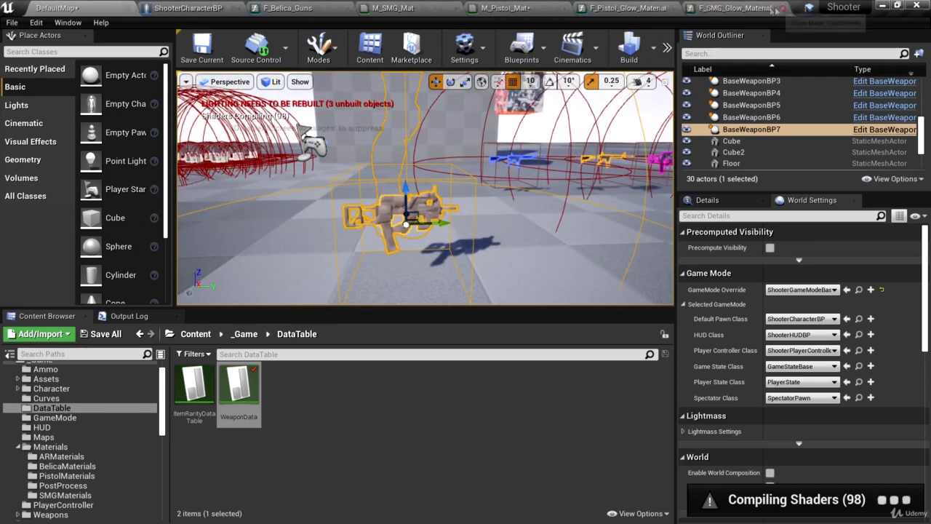
{"action": "left_click", "coordinate": [777, 9]}
{"action": "left_click", "coordinate": [821, 8]}
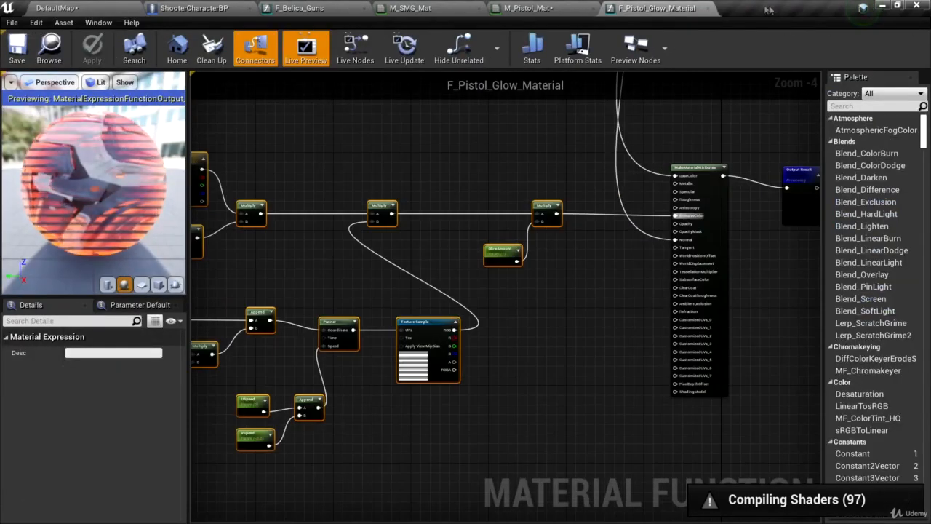
{"action": "left_click", "coordinate": [707, 8]}
{"action": "left_click", "coordinate": [595, 8]}
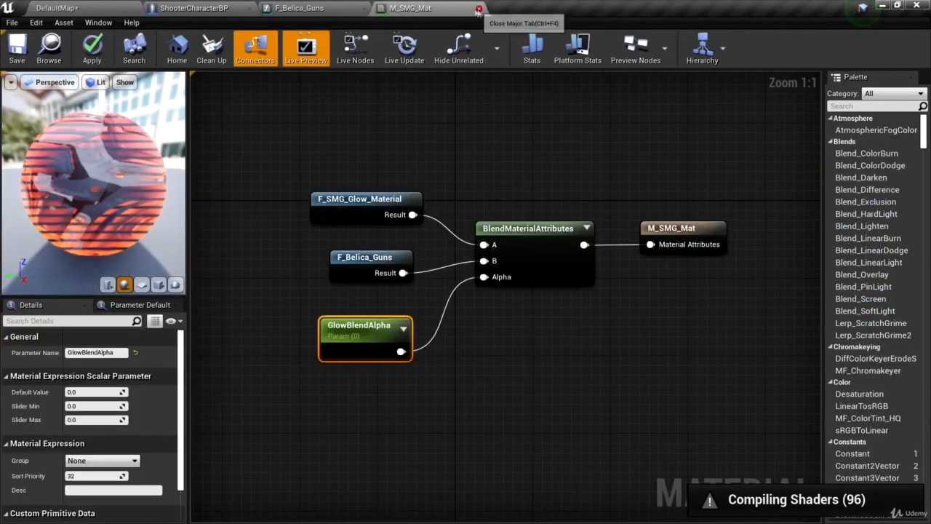
{"action": "left_click", "coordinate": [478, 8]}
{"action": "left_click", "coordinate": [498, 311]}
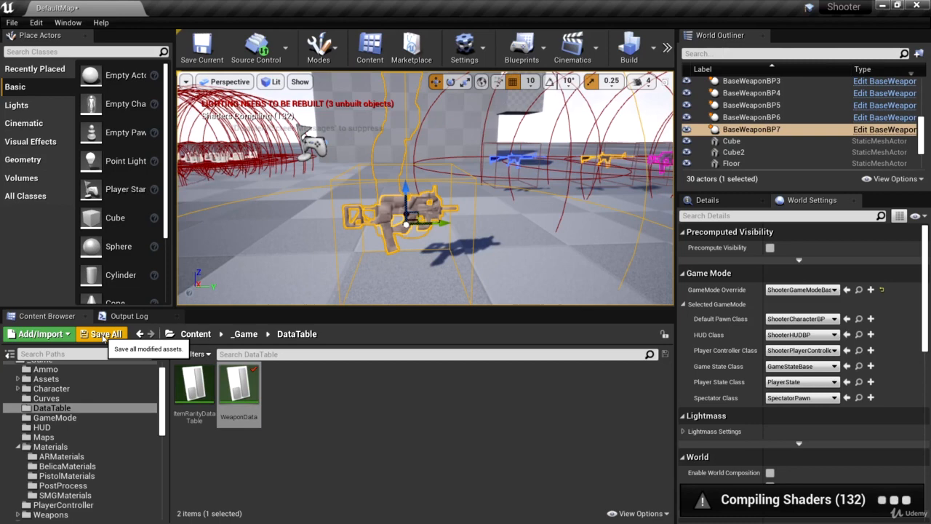
{"action": "left_click", "coordinate": [101, 335]}
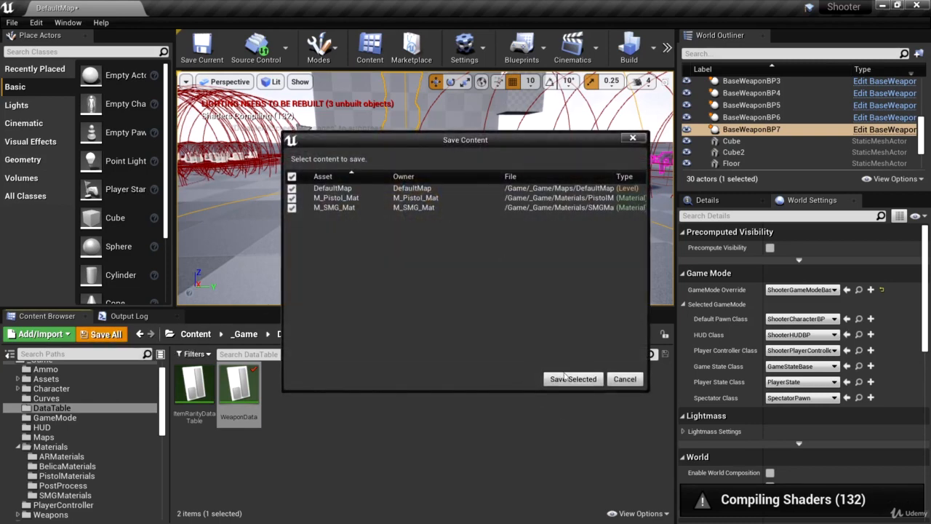
{"action": "left_click", "coordinate": [569, 377]}
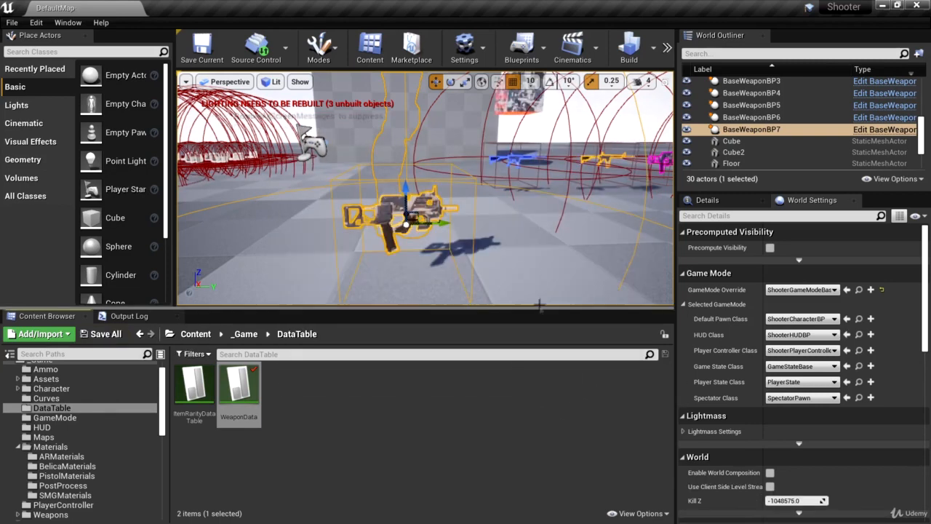
Step: Play the level in the editor, walk up to the glowing pistol on the floor and pick it up
{"action": "left_click", "coordinate": [666, 47]}
{"action": "left_click", "coordinate": [691, 97]}
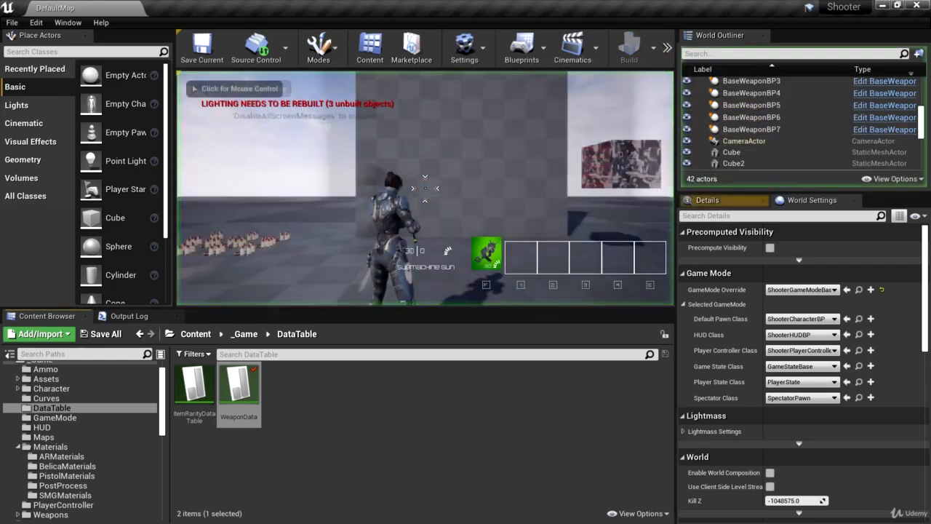
{"action": "left_click", "coordinate": [437, 188]}
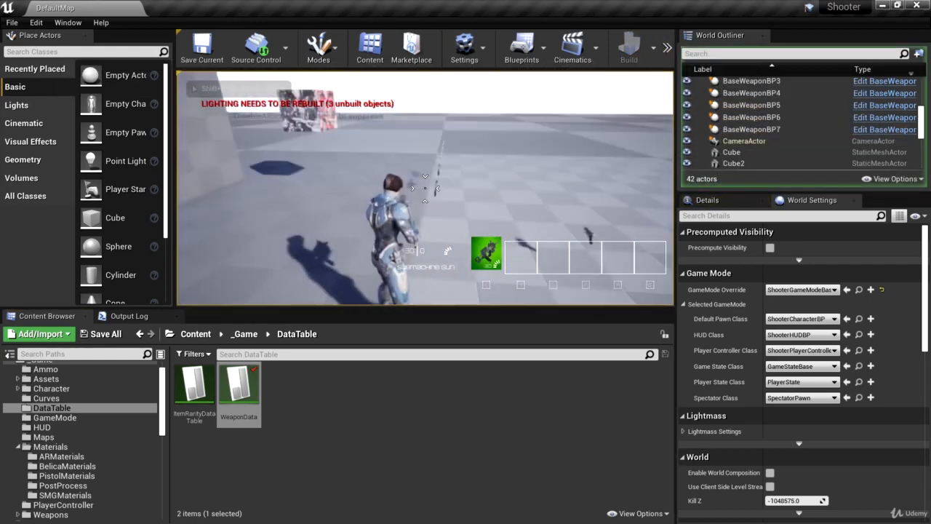
{"action": "key", "text": "w"}
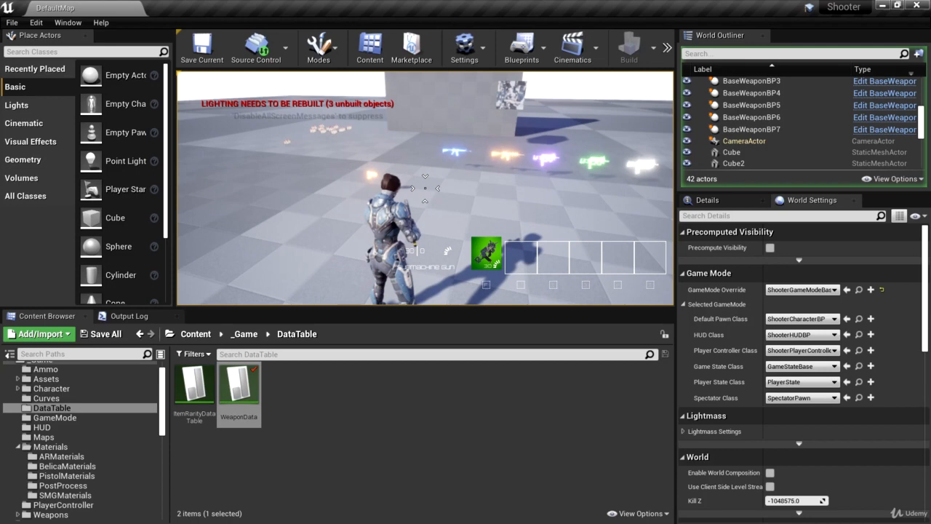
{"action": "key", "text": "w"}
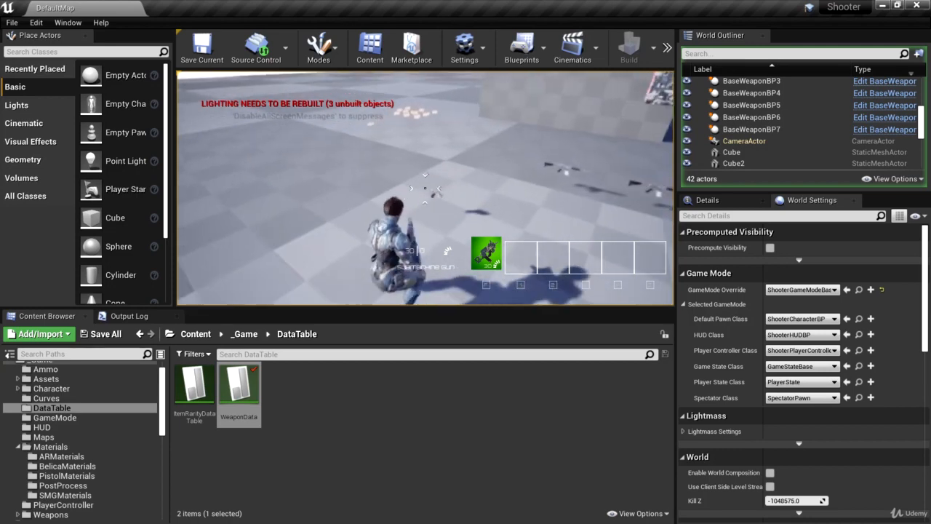
{"action": "key", "text": "s"}
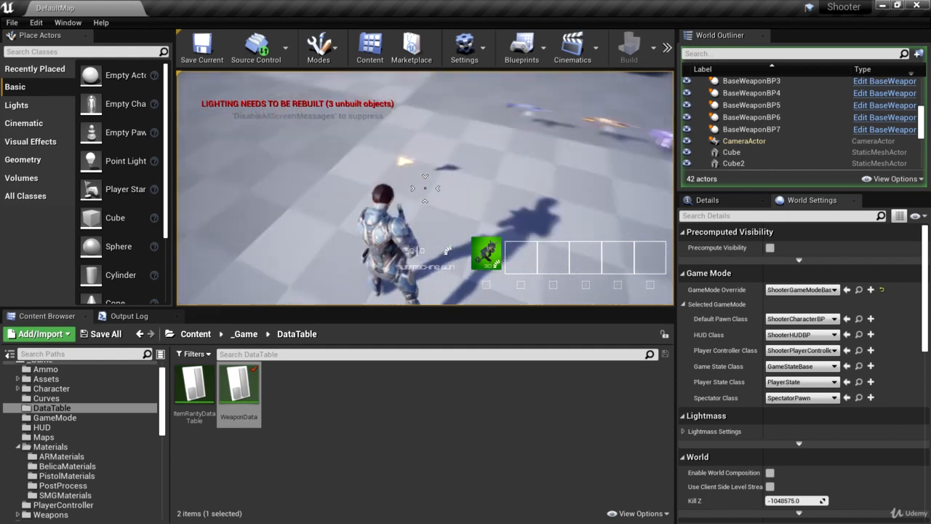
{"action": "key", "text": "w"}
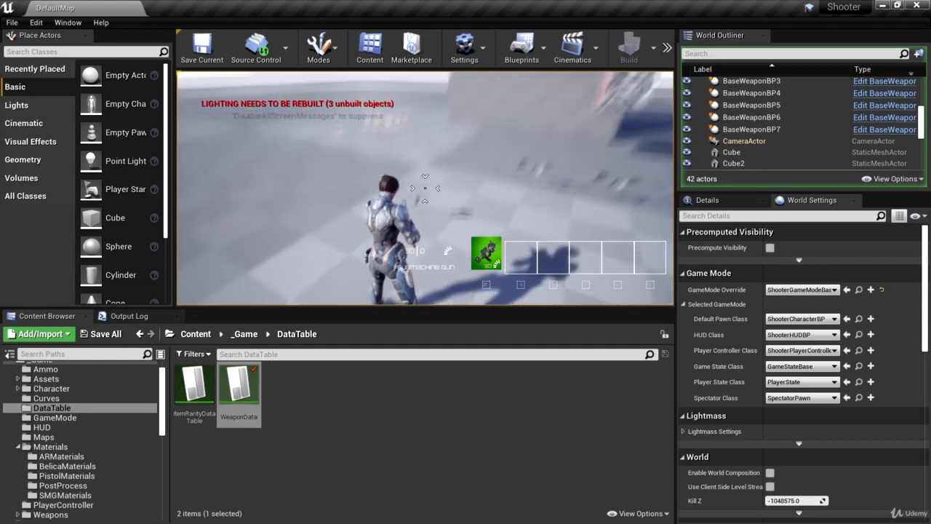
{"action": "key", "text": "e"}
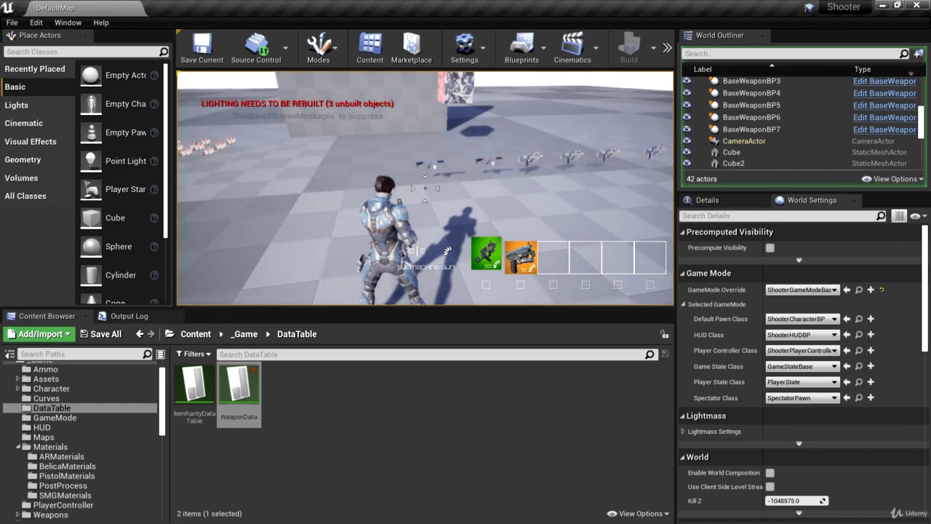
Step: Test the equipped pistol in the running game by moving around the level, firing and aiming it near the other weapons
{"action": "key", "text": "w"}
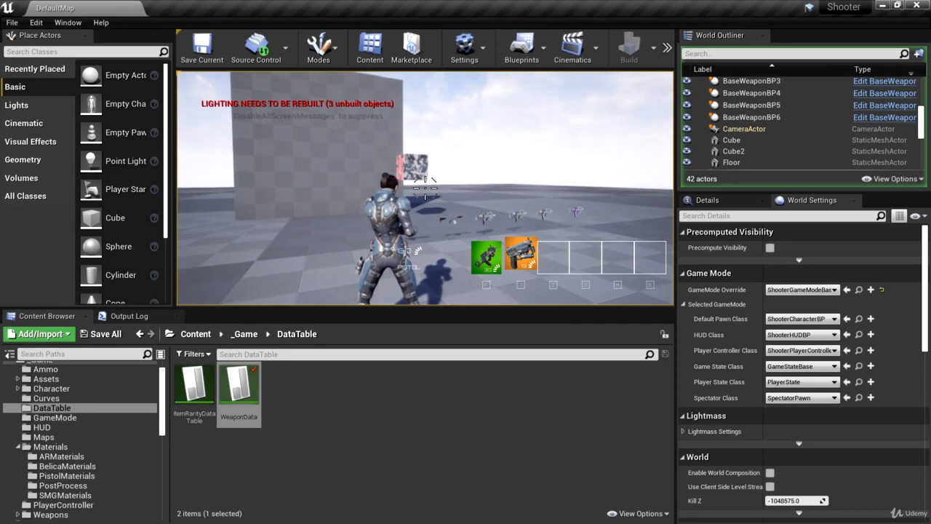
{"action": "key", "text": "w"}
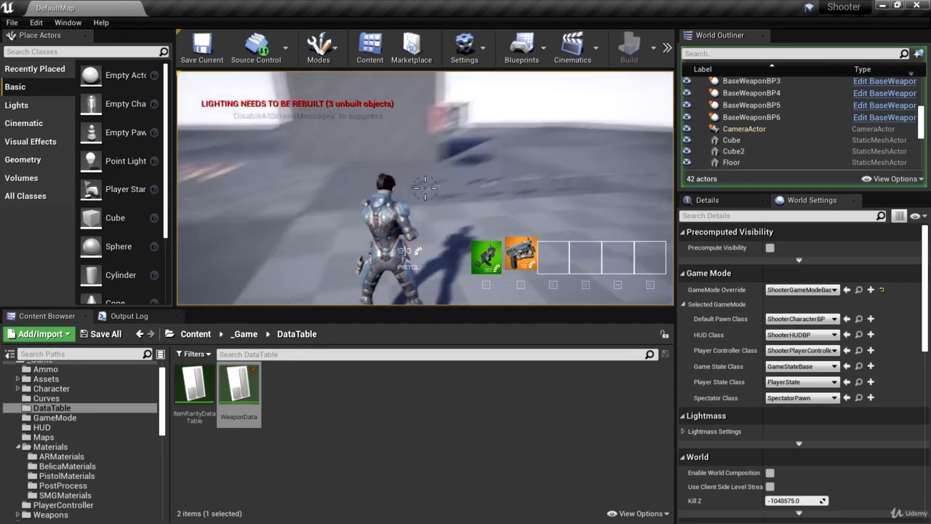
{"action": "key", "text": "s"}
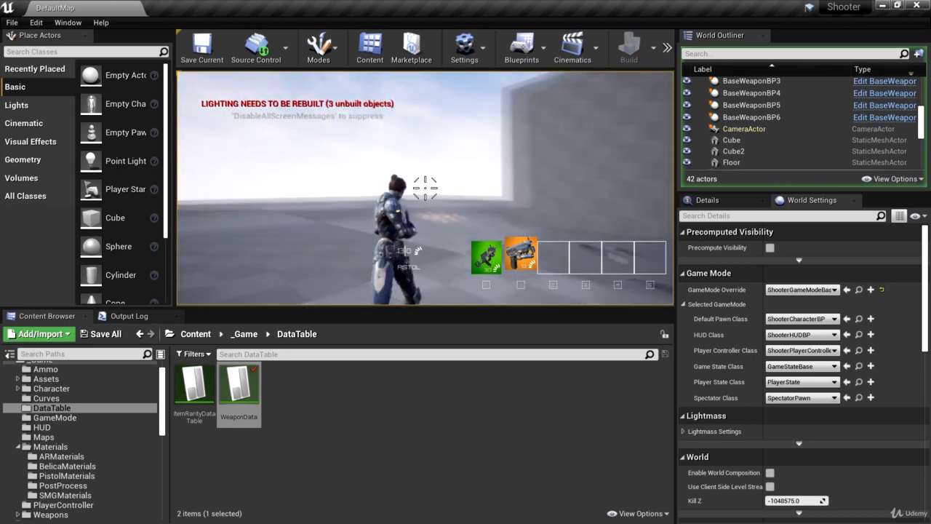
{"action": "key", "text": "w"}
{"action": "key", "text": "s"}
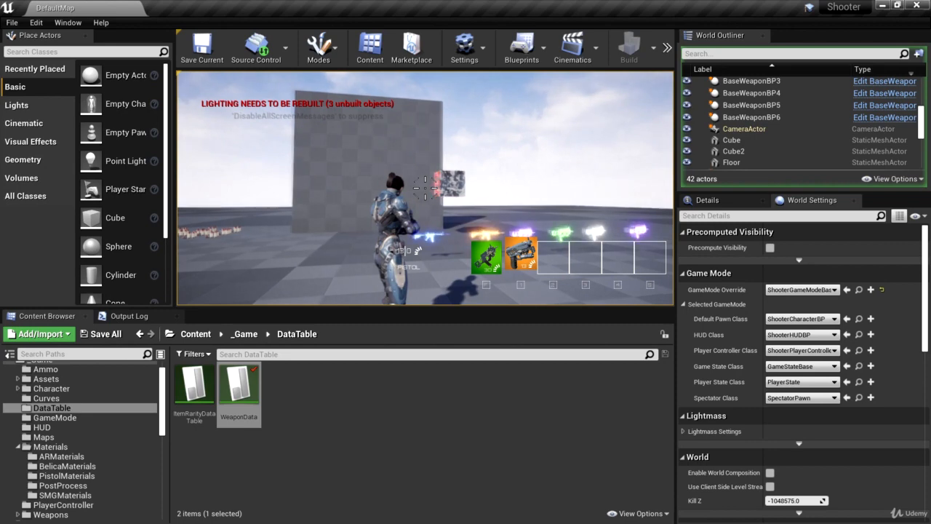
{"action": "key", "text": "w"}
{"action": "right_click", "coordinate": [425, 187]}
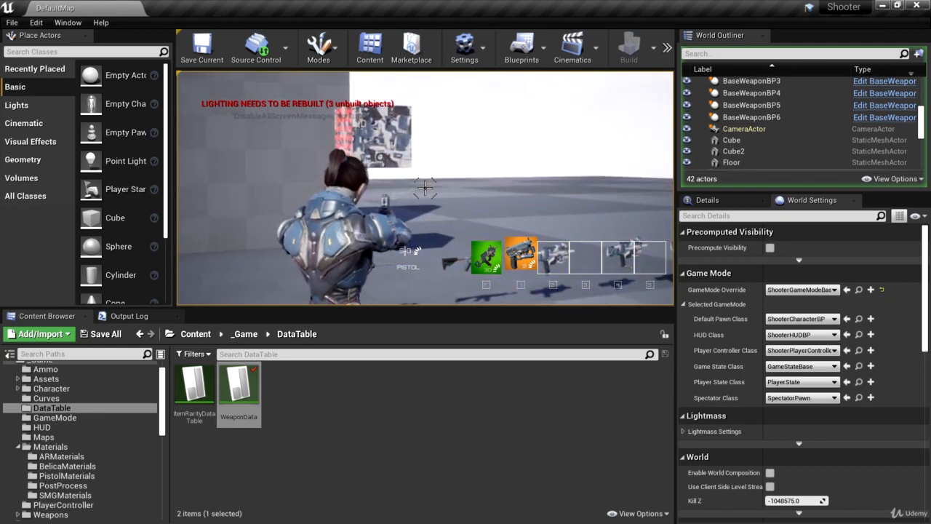
{"action": "key", "text": "s"}
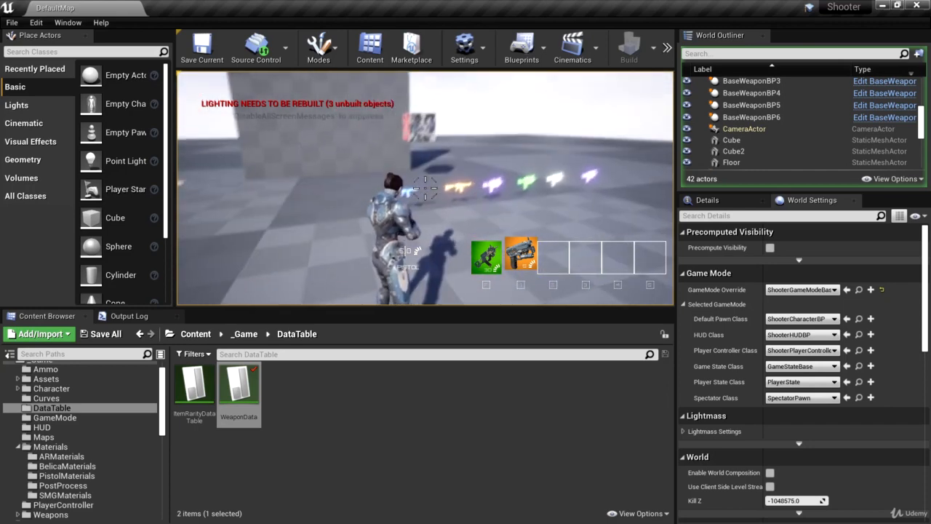